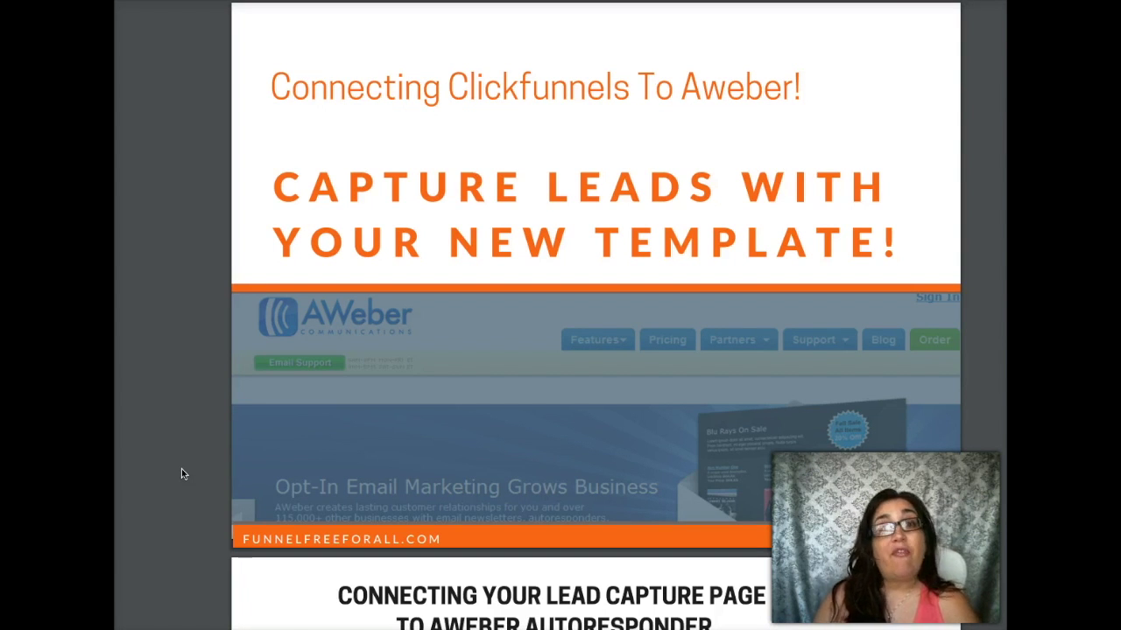
# - Scroll the slides down to the 'Connecting your lead capture page' checklist
pyautogui.scroll(-4, 182, 473)
pyautogui.scroll(-2, 182, 474)
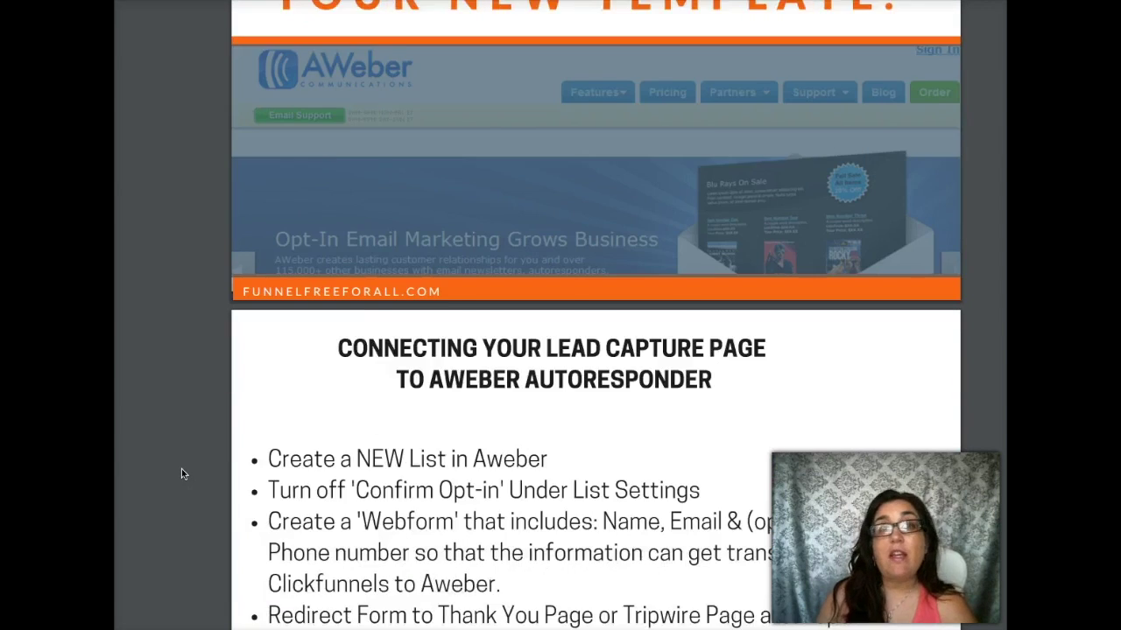
pyautogui.scroll(-2, 181, 474)
pyautogui.scroll(-3, 182, 473)
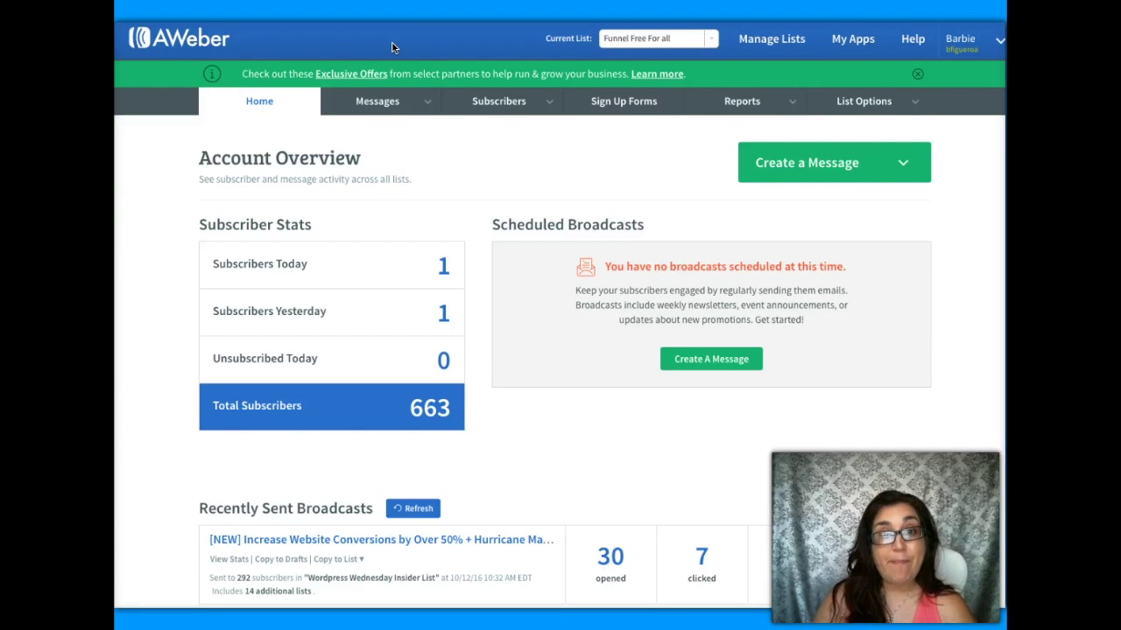
# - Go to Manage Lists and start creating a new list
pyautogui.click(705, 39)
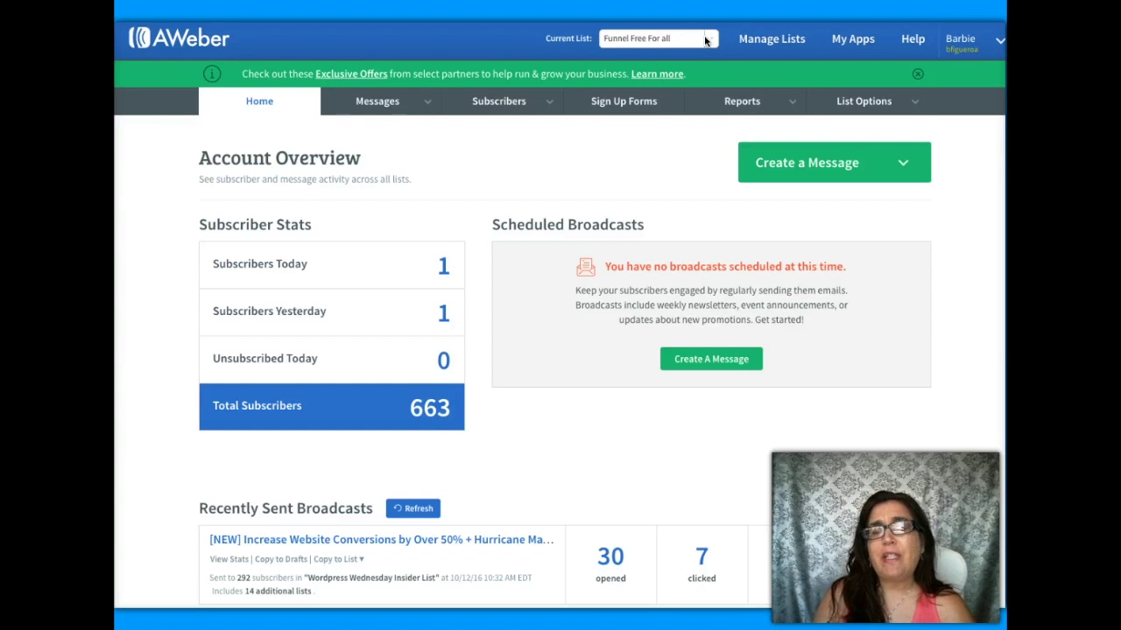
pyautogui.click(709, 41)
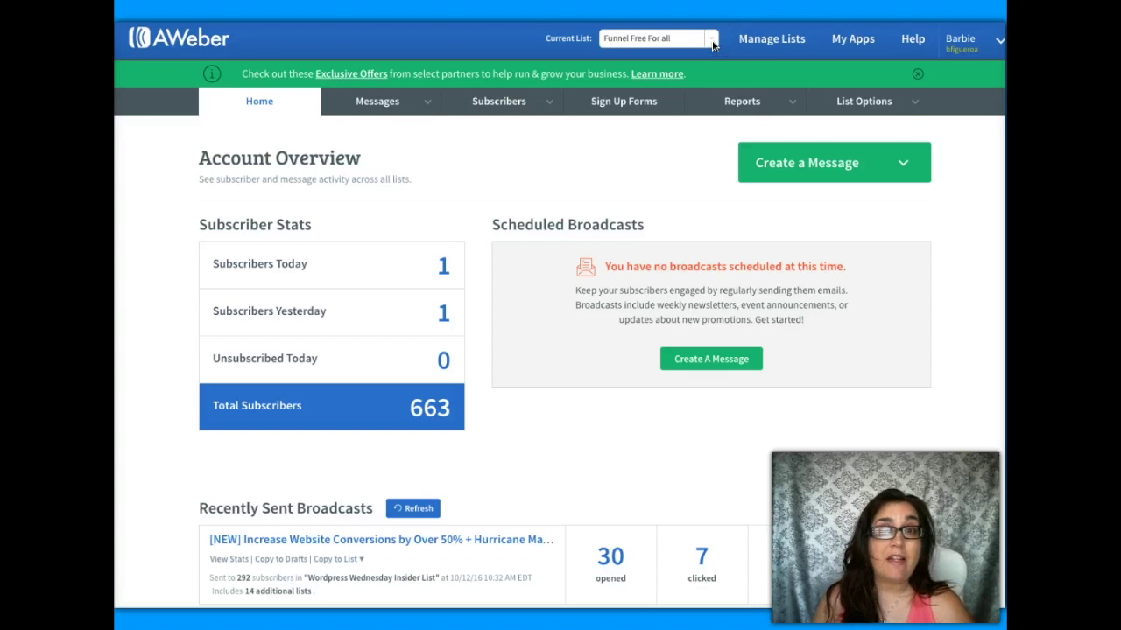
pyautogui.click(762, 42)
pyautogui.click(871, 140)
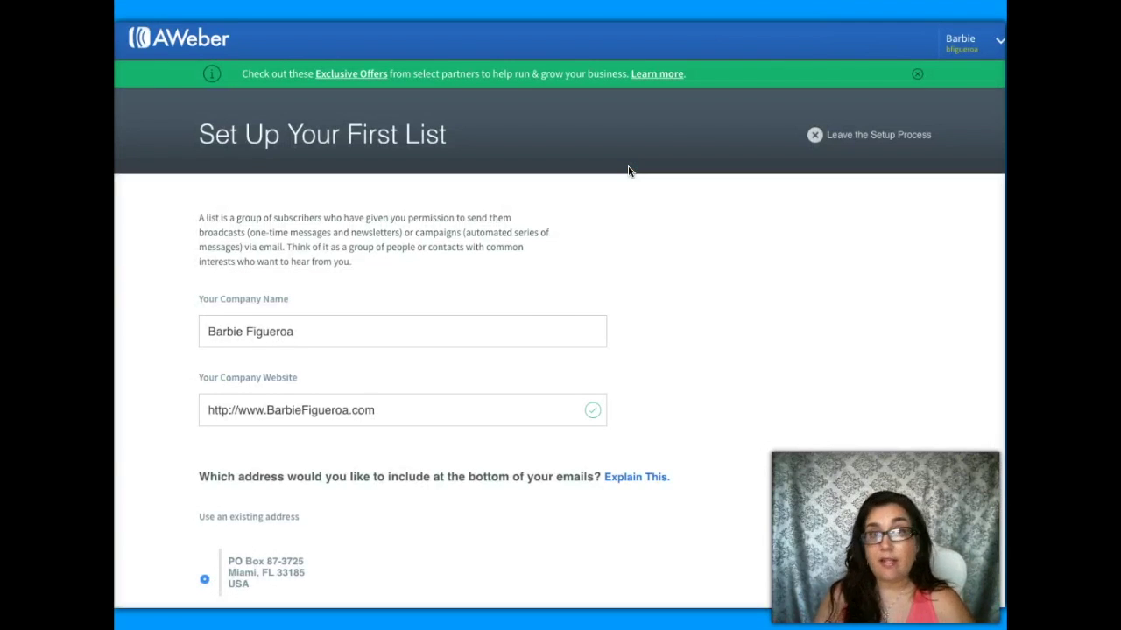
# - Replace the company name with 'Essential Oils Distributor'
pyautogui.click(293, 339)
pyautogui.moveTo(302, 331); pyautogui.dragTo(197, 326)
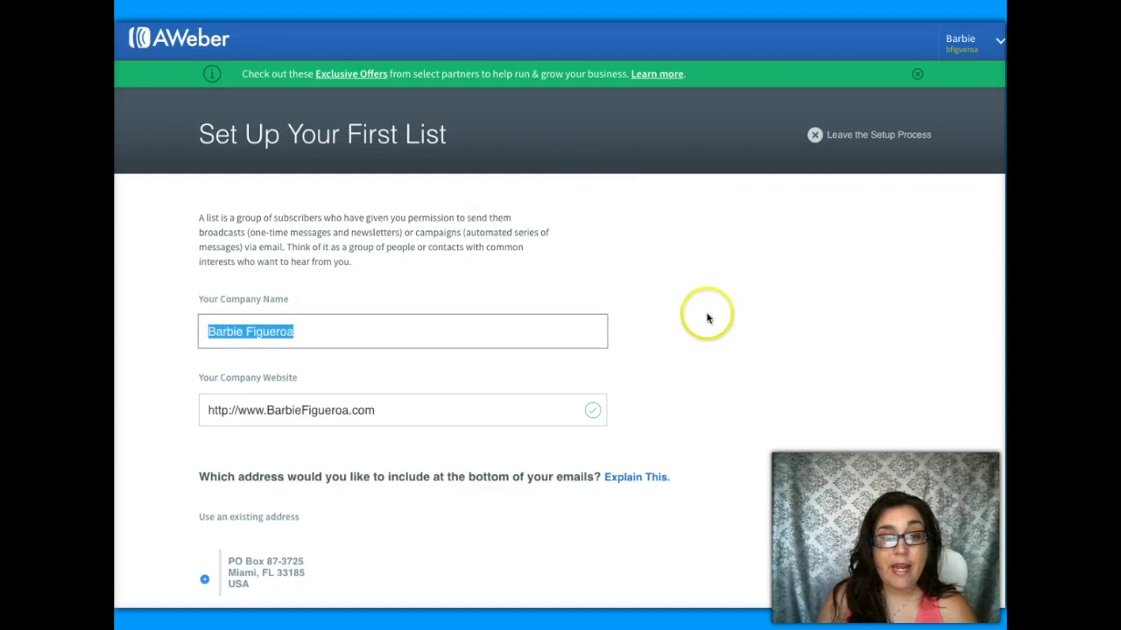
pyautogui.write('Ess')
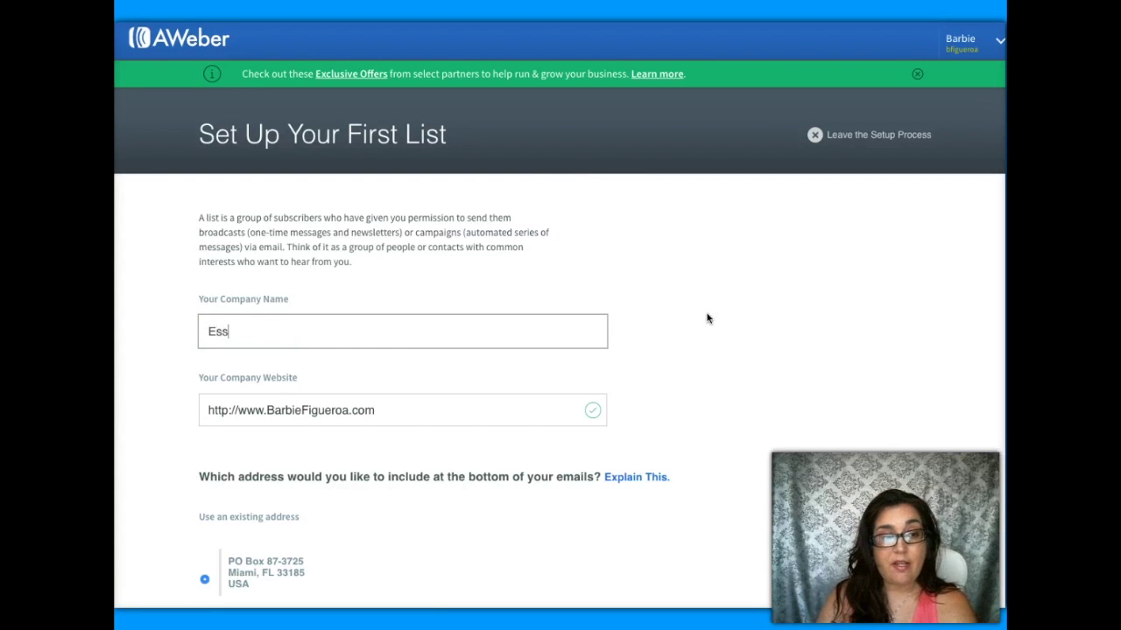
pyautogui.write('ential Oils')
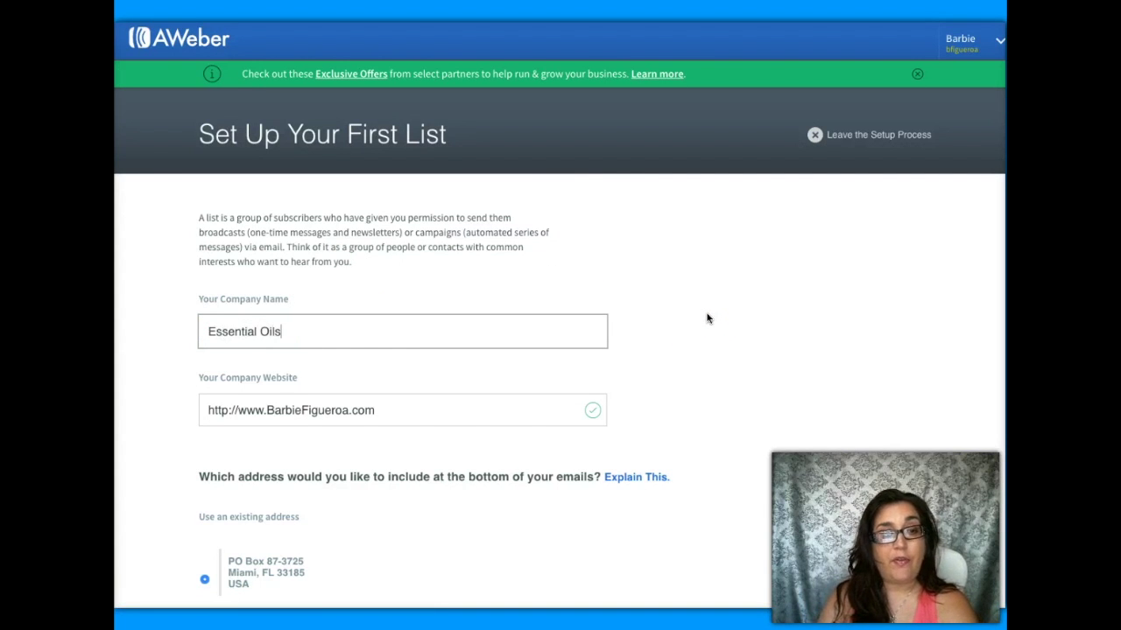
pyautogui.write(' Distributor')
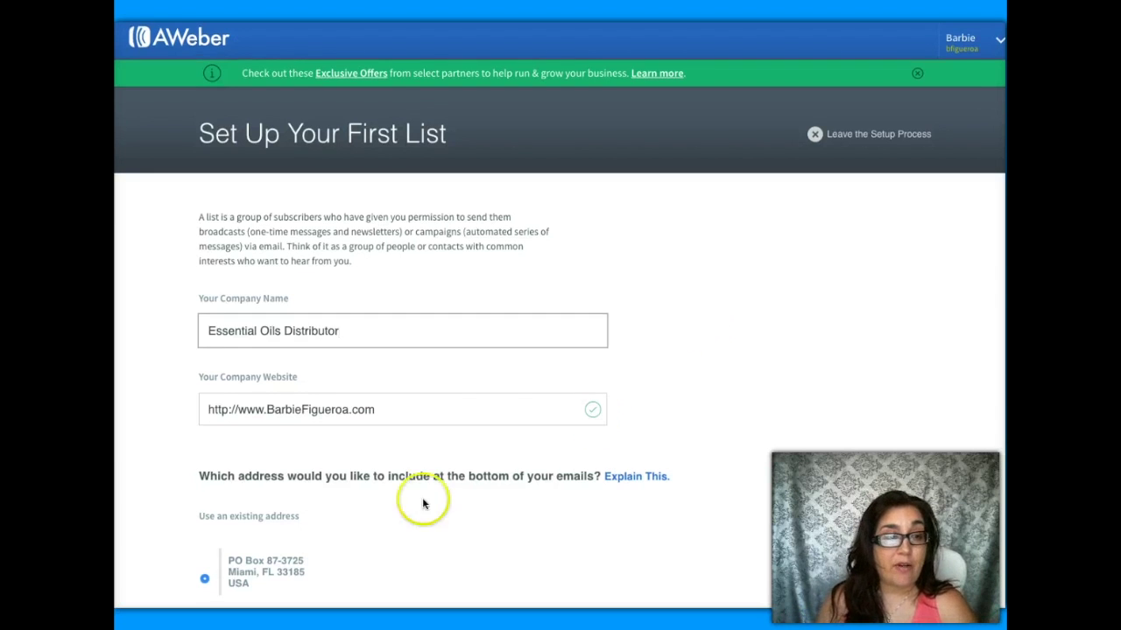
# - Enter EssentialOilReport.com as the company website domain and review the rest of the form
pyautogui.click(322, 414)
pyautogui.moveTo(265, 410); pyautogui.dragTo(412, 412)
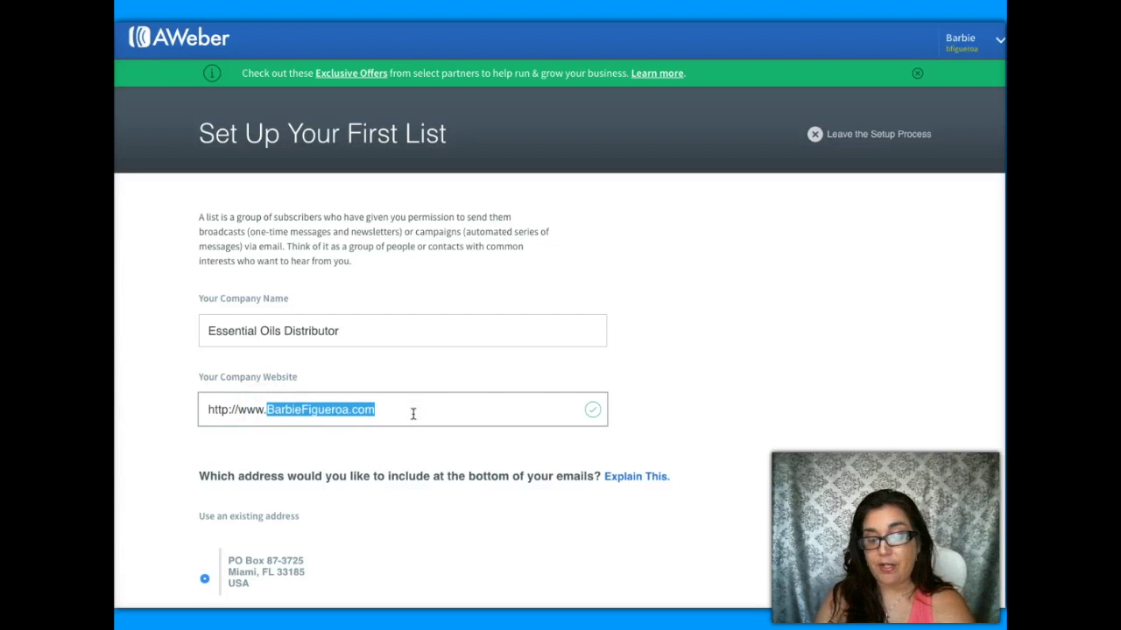
pyautogui.write('EssentialOilReport.com')
pyautogui.scroll(-1, 701, 438)
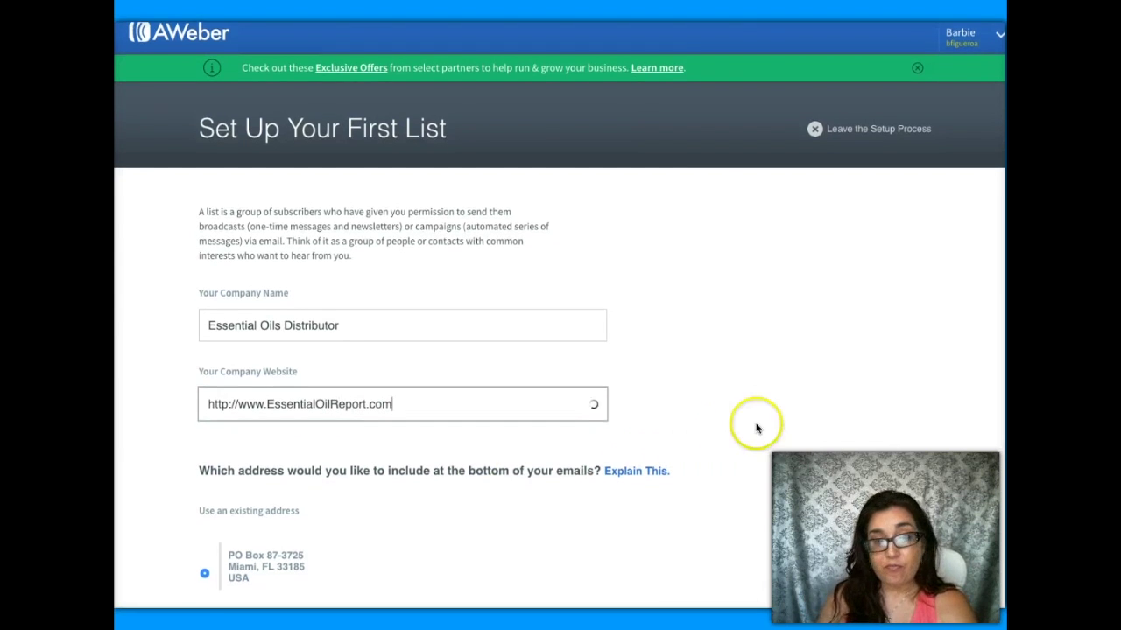
pyautogui.scroll(-3, 757, 428)
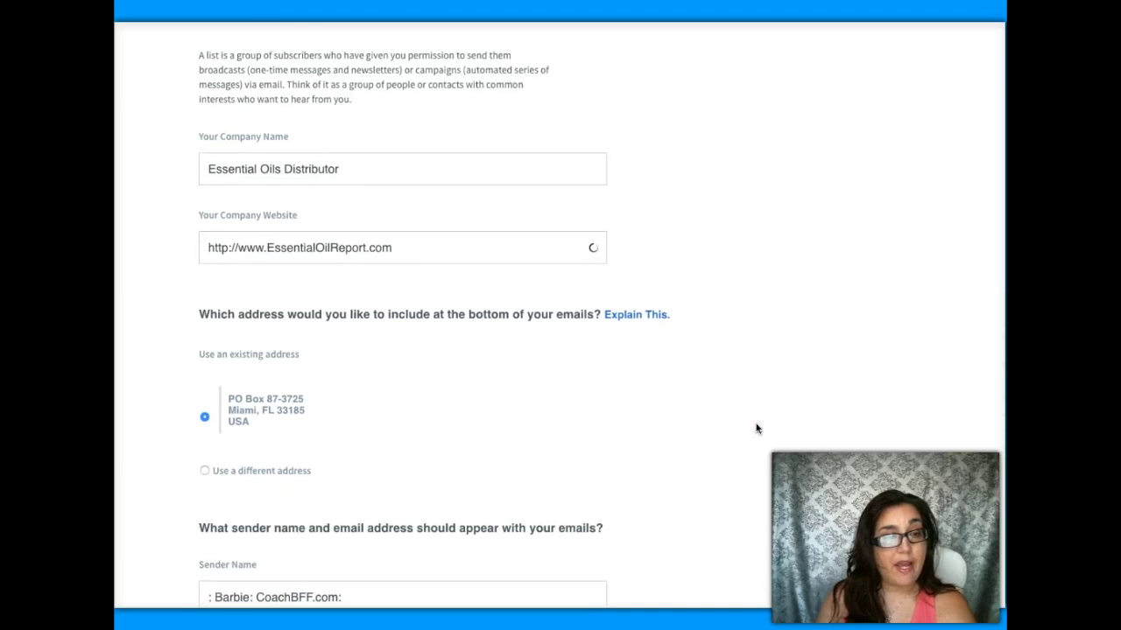
pyautogui.scroll(-1, 757, 428)
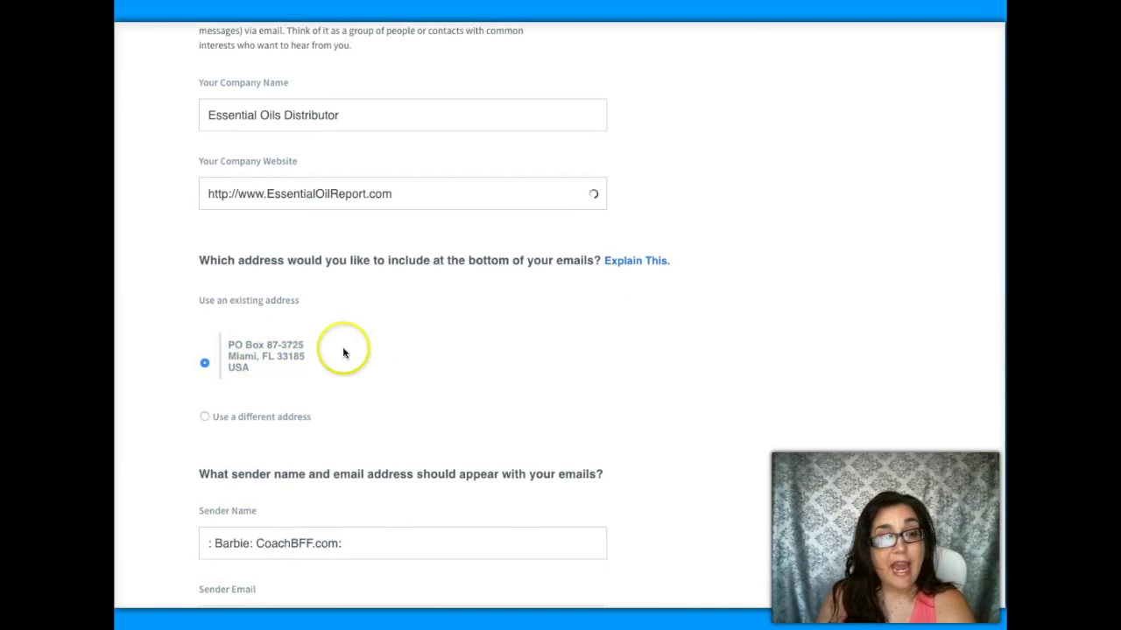
pyautogui.scroll(-3, 378, 375)
pyautogui.moveTo(362, 365); pyautogui.dragTo(191, 362)
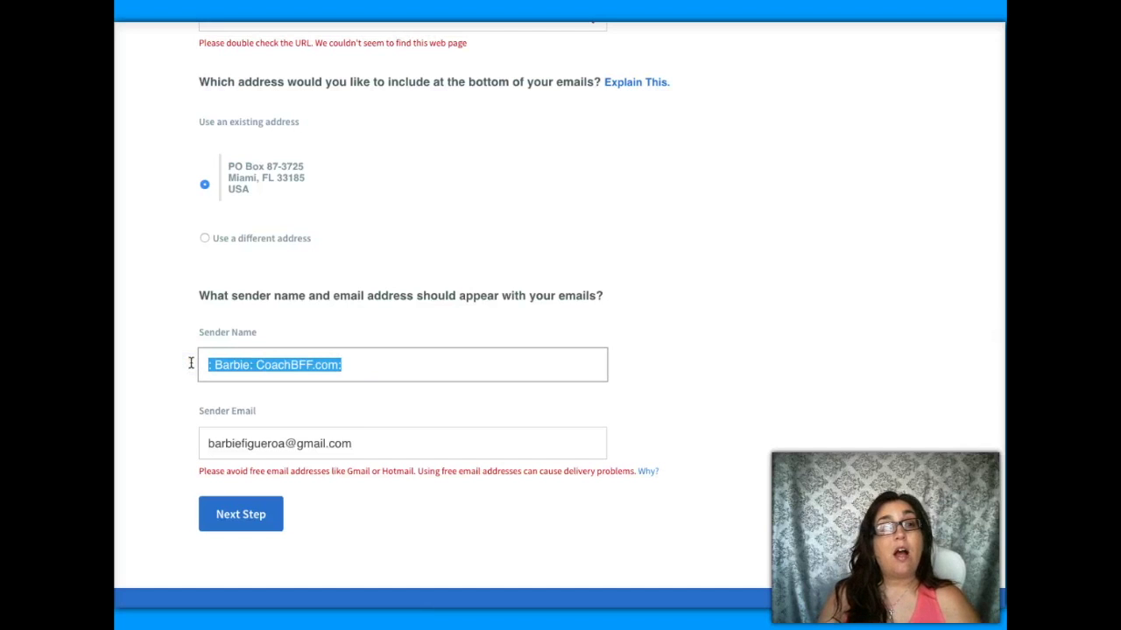
pyautogui.scroll(4, 438, 262)
# - Change the website domain to FunnelFreeforAll.com so the field validates
pyautogui.click(404, 244)
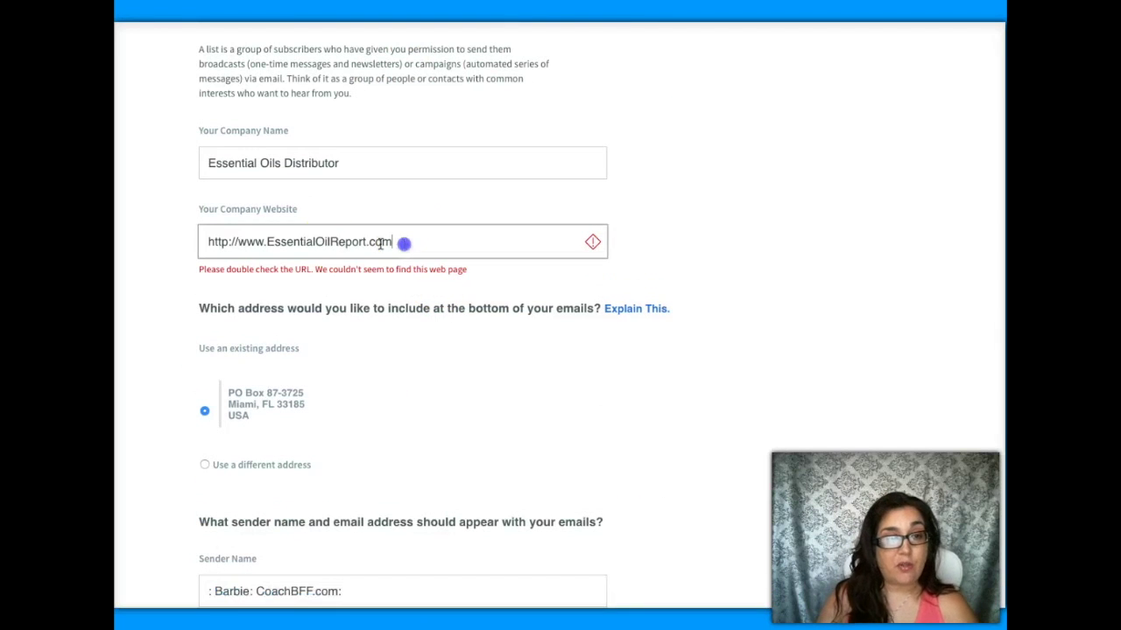
pyautogui.click(268, 243)
pyautogui.keyDown('shift'); pyautogui.click(408, 240); pyautogui.keyUp('shift')
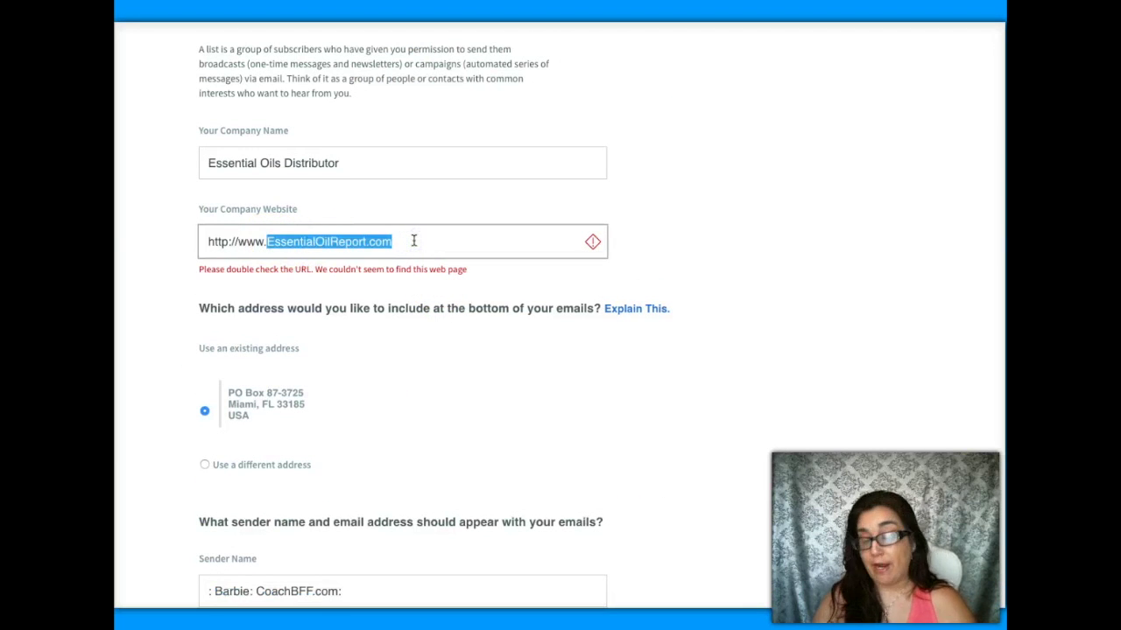
pyautogui.write('Funnel')
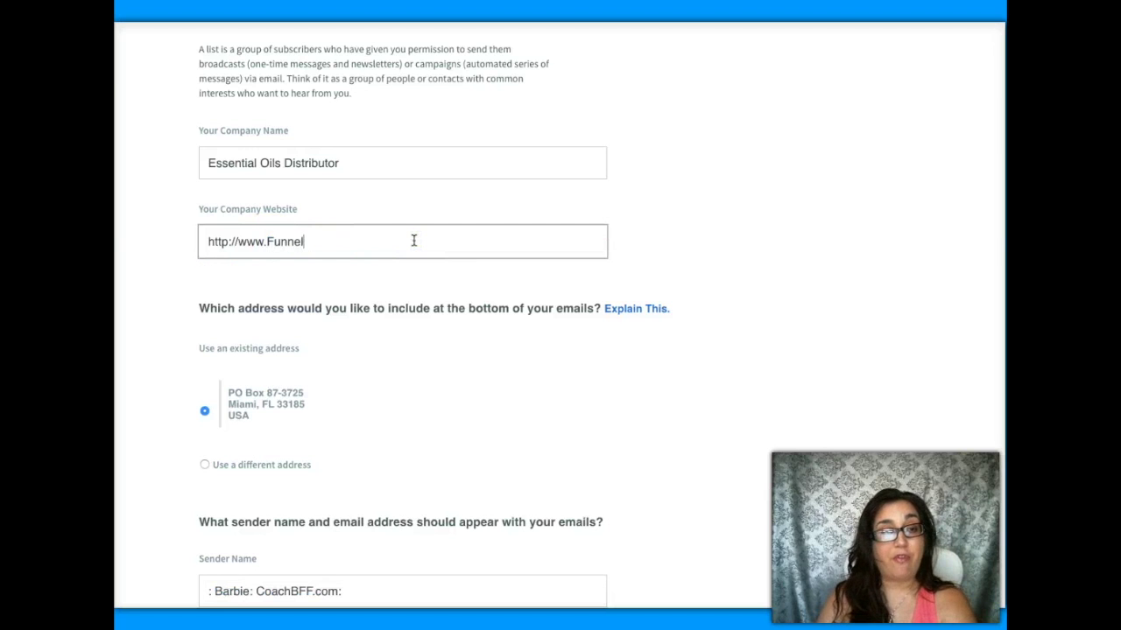
pyautogui.write('FreeforAll.com')
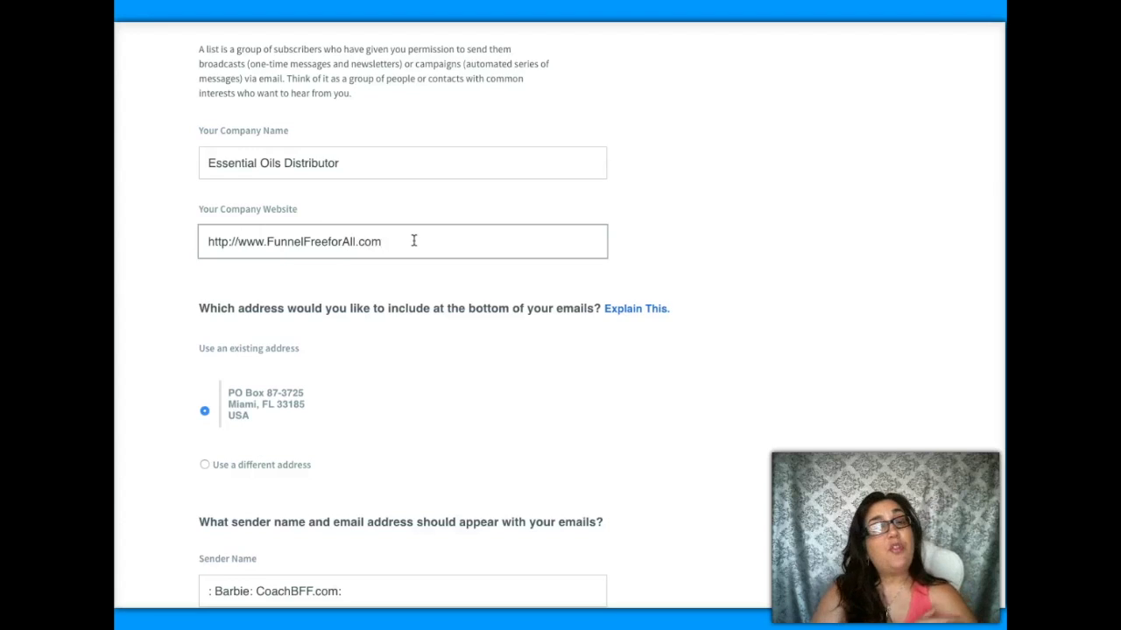
pyautogui.scroll(2, 413, 241)
pyautogui.click(657, 408)
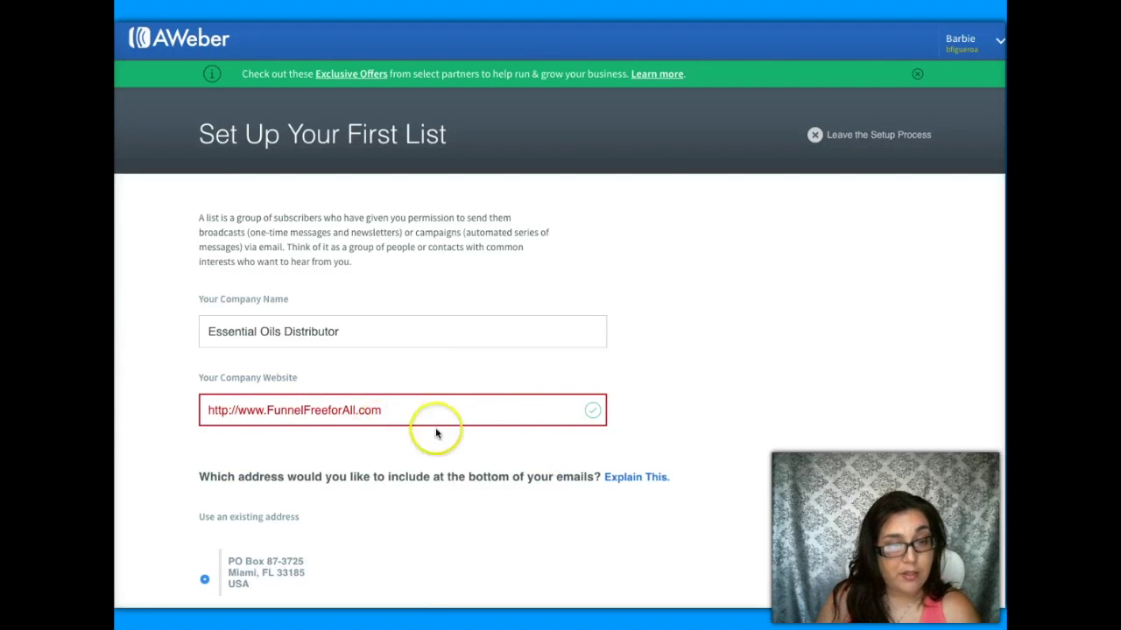
pyautogui.scroll(-5, 506, 433)
pyautogui.scroll(-1, 506, 433)
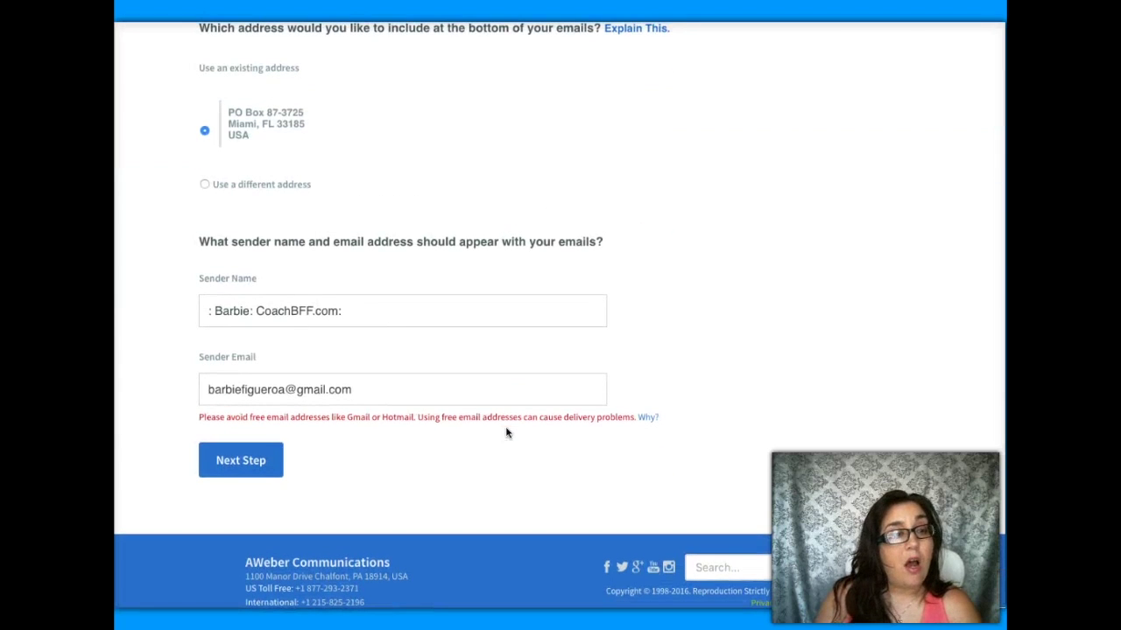
# - Enter the business sender name and sender email, then submit the setup form
pyautogui.moveTo(357, 310); pyautogui.dragTo(182, 310)
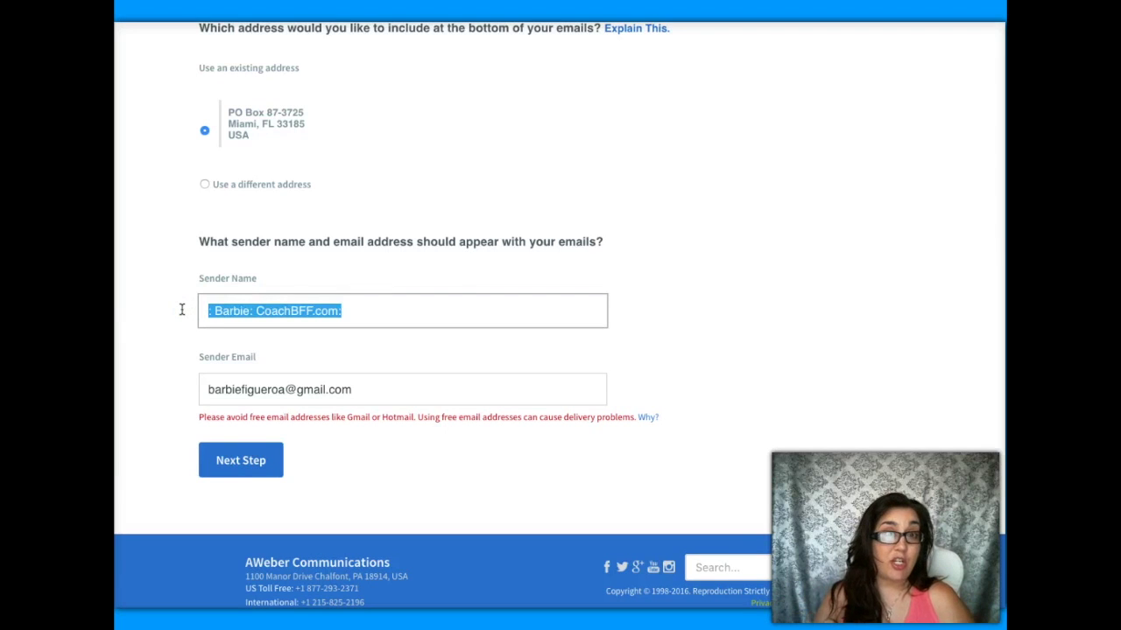
pyautogui.moveTo(188, 309)
pyautogui.mouseDown()
pyautogui.moveTo(338, 318)
pyautogui.moveTo(187, 306)
pyautogui.mouseUp()
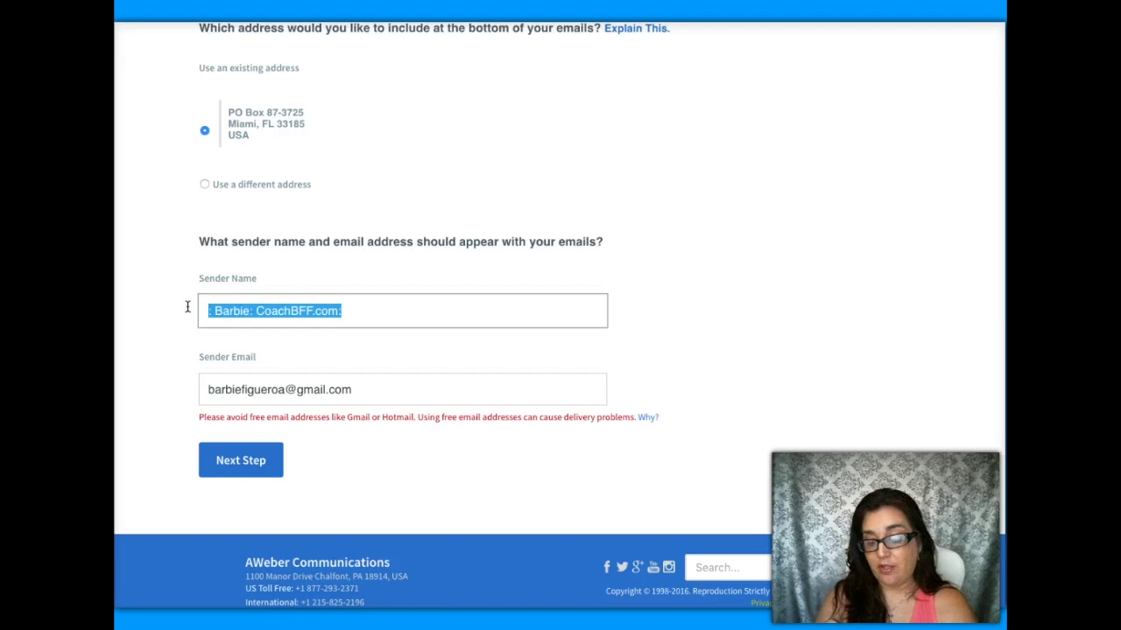
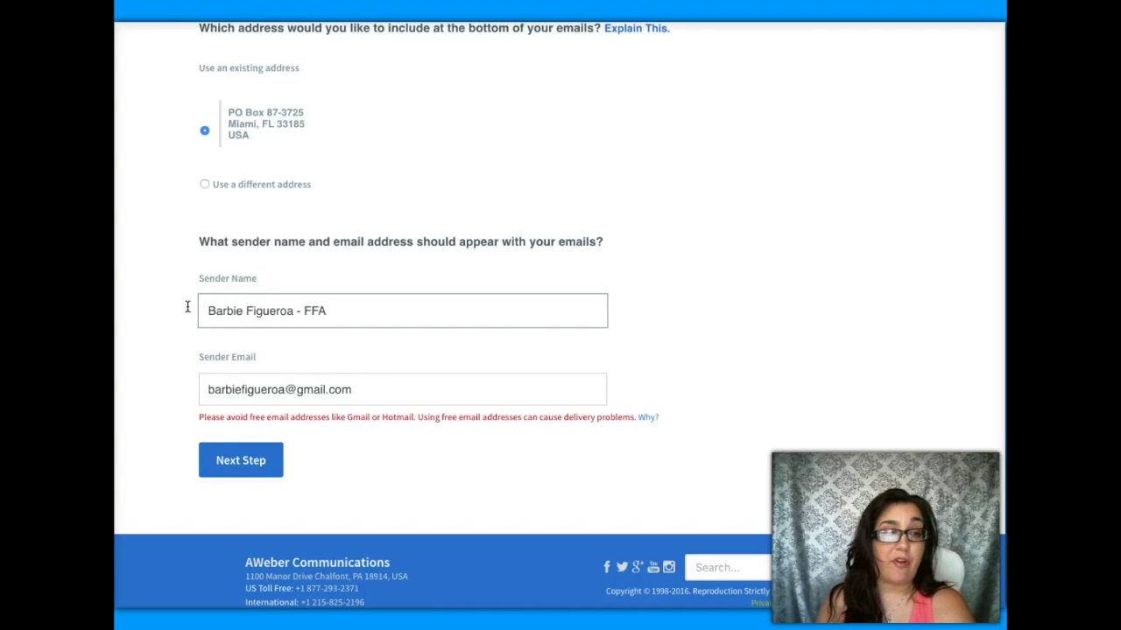
pyautogui.moveTo(380, 390); pyautogui.dragTo(193, 378)
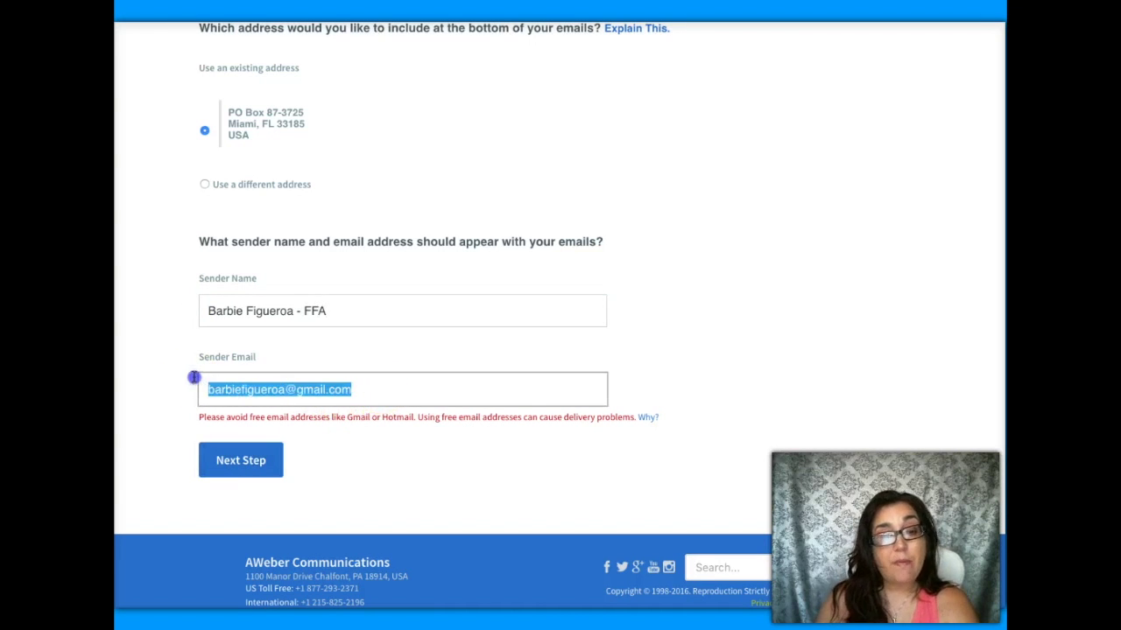
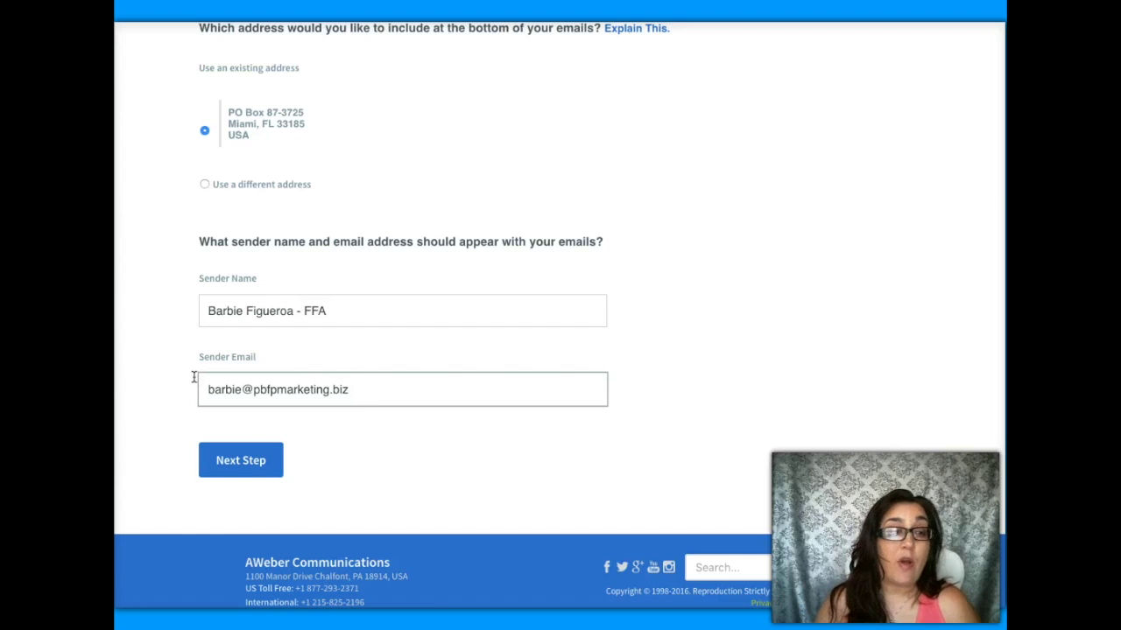
pyautogui.click(250, 471)
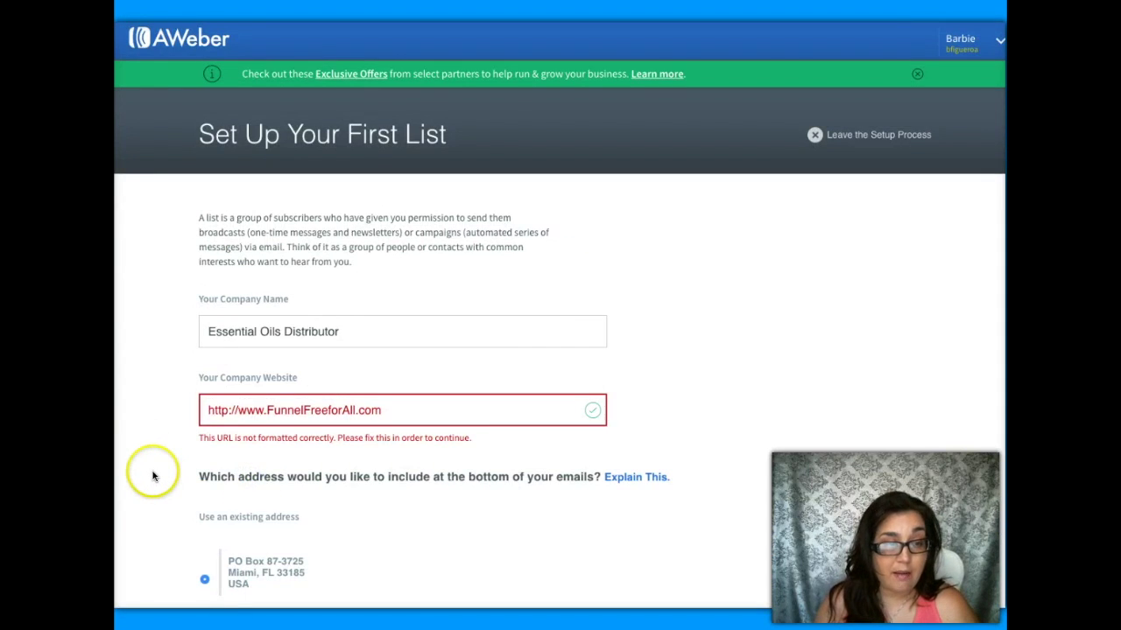
# - Correct the company website to funnelfreeforall.com and continue to Describe Your List
pyautogui.moveTo(239, 409); pyautogui.dragTo(168, 405)
pyautogui.press('BackSpace')
pyautogui.click(208, 376)
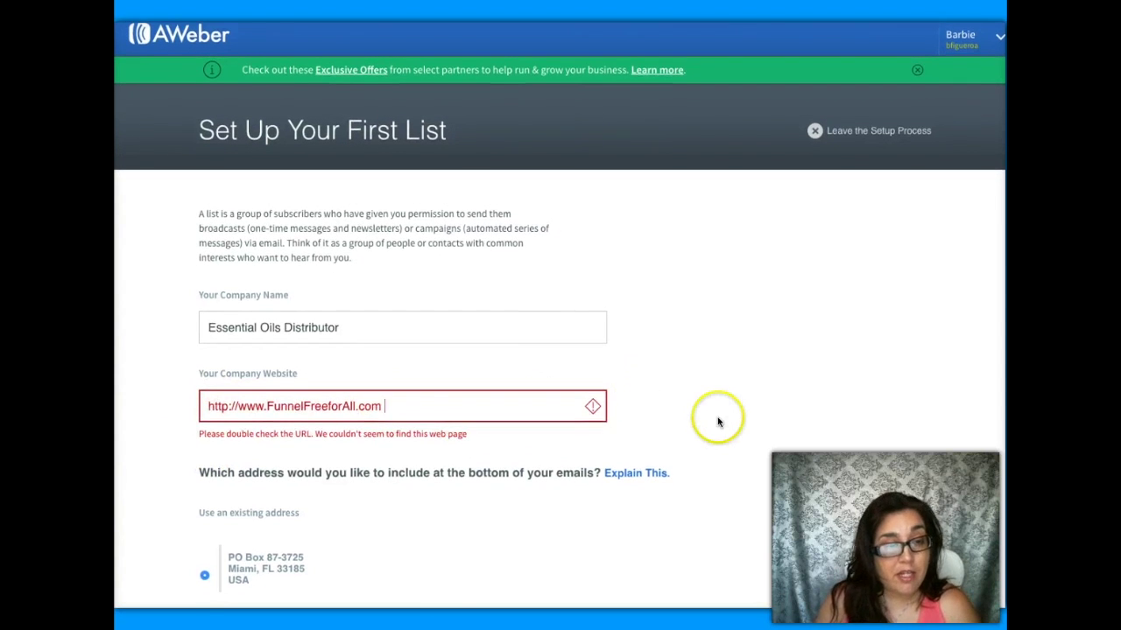
pyautogui.click(713, 391)
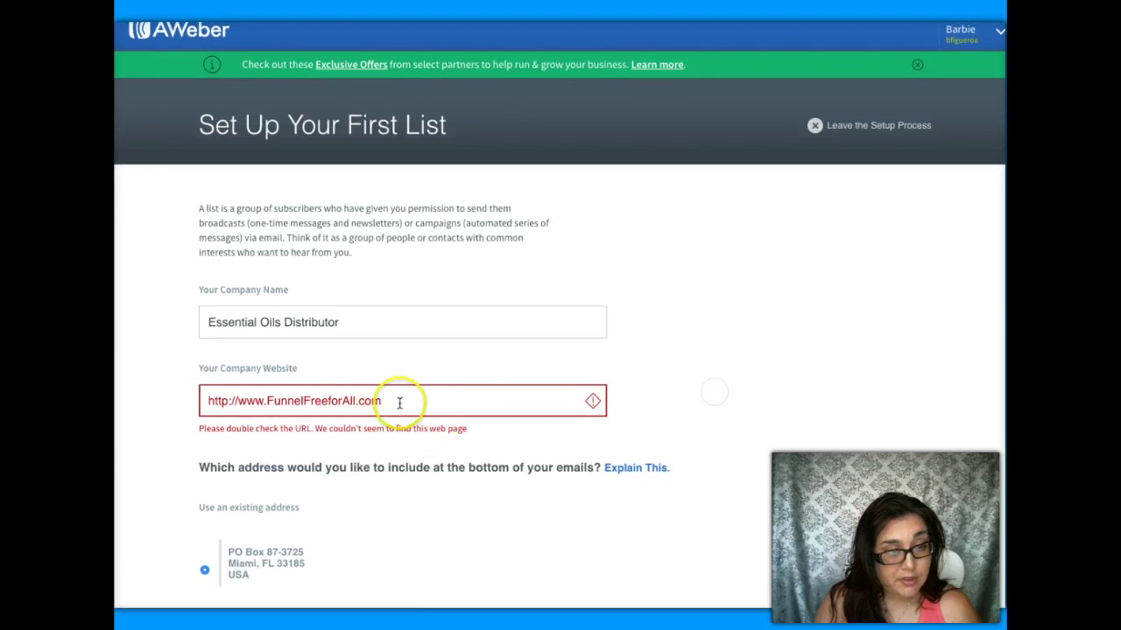
pyautogui.click(642, 392)
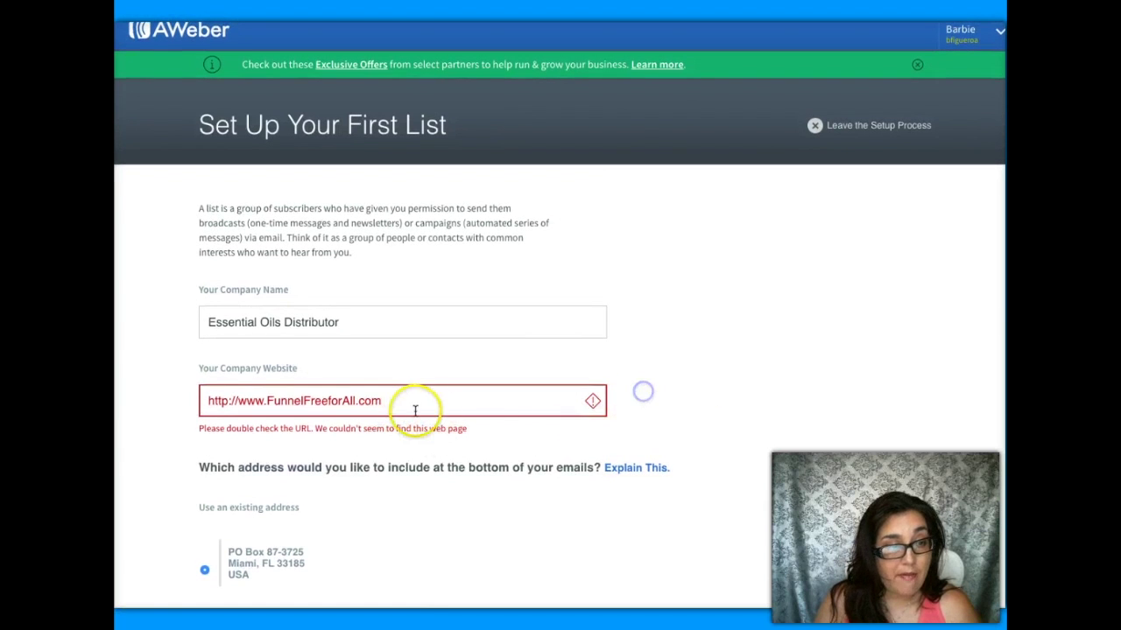
pyautogui.moveTo(388, 401); pyautogui.dragTo(170, 393)
pyautogui.write('fu')
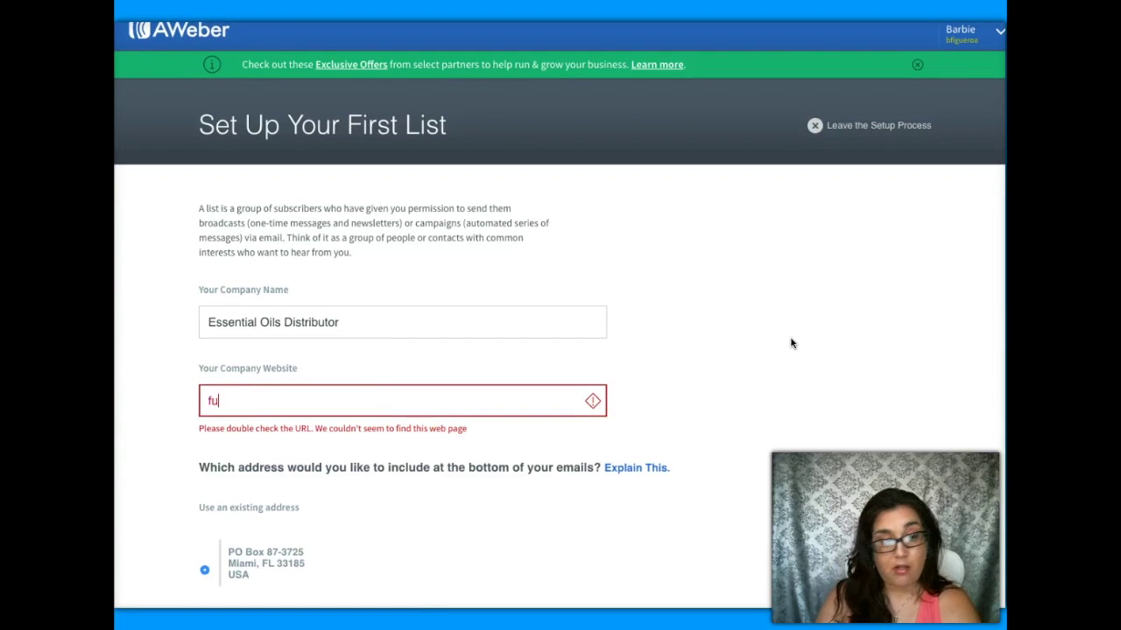
pyautogui.write('nnelfreeforall.com')
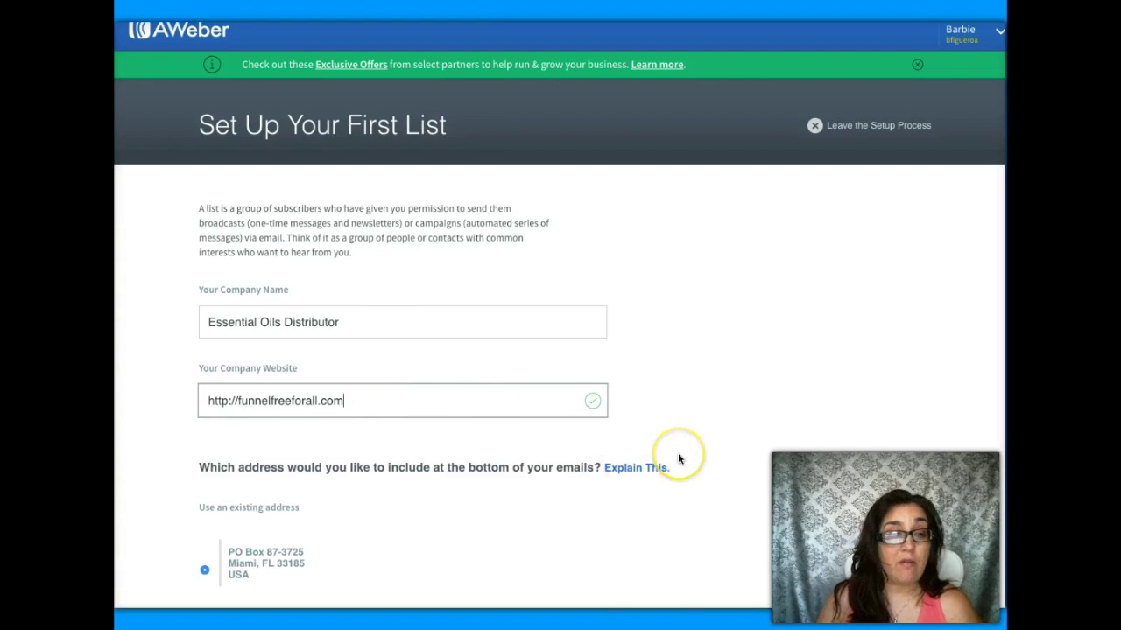
pyautogui.scroll(-5, 678, 458)
pyautogui.click(267, 465)
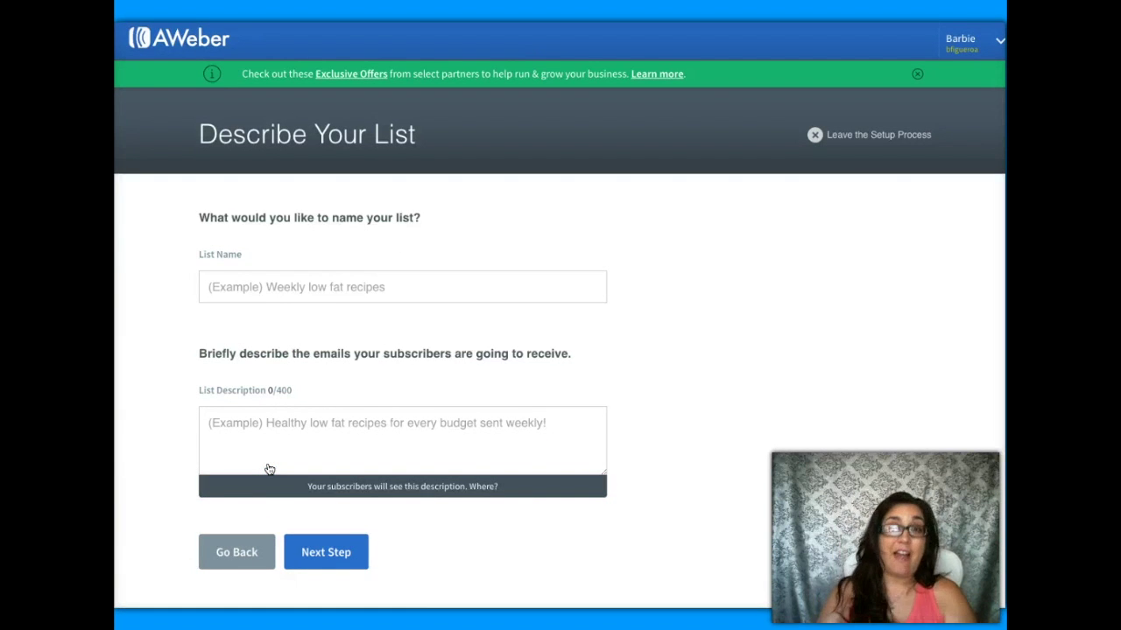
# - Name the list 'Essential Oil Report', describe it as generating leads for the Oil Report funnel, and continue
pyautogui.click(432, 287)
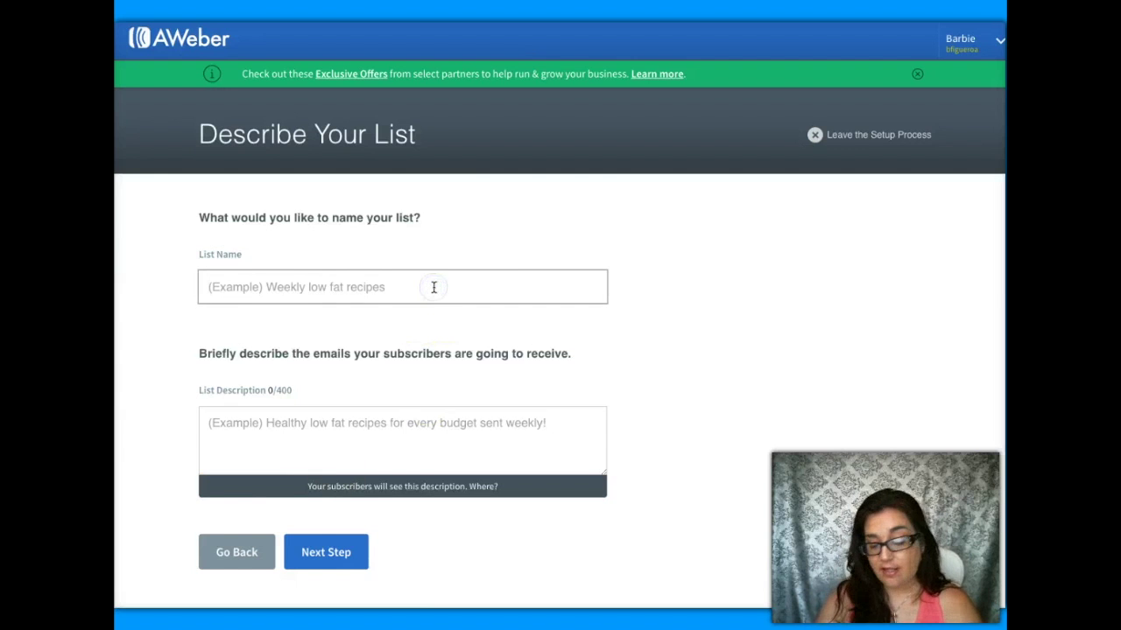
pyautogui.write('Essential Oi')
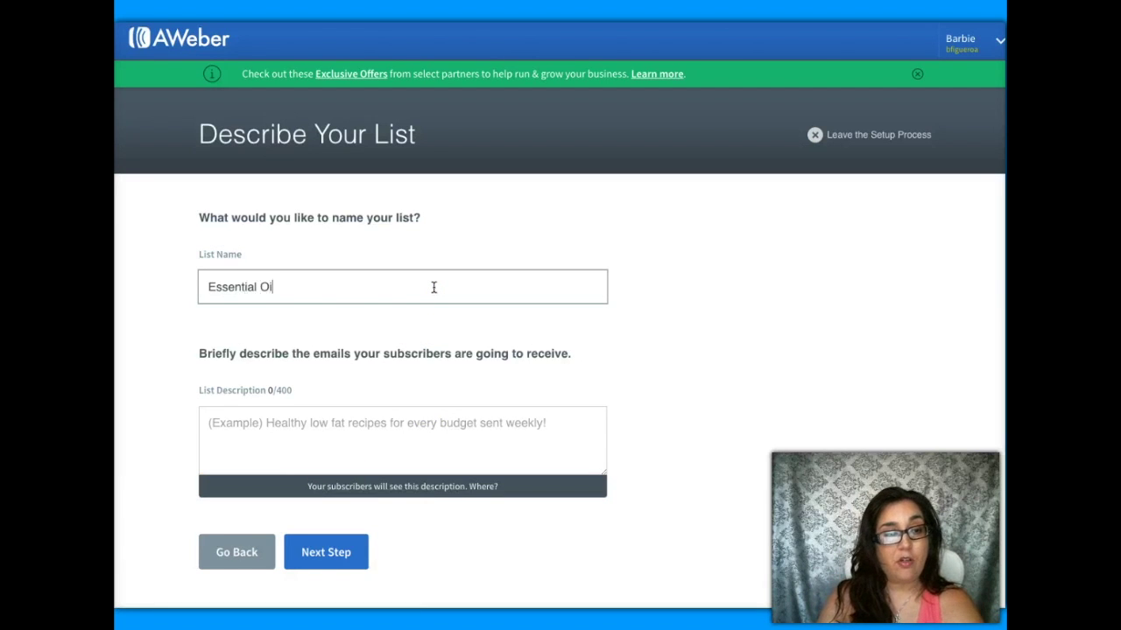
pyautogui.write('l Report')
pyautogui.click(392, 419)
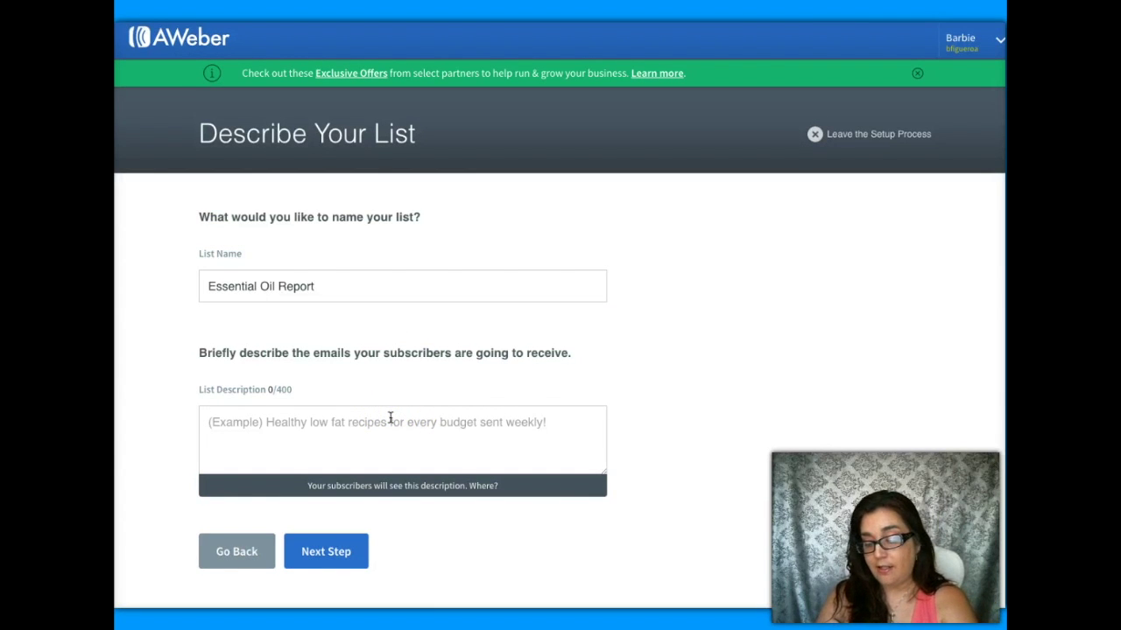
pyautogui.write('Generate Leads n')
pyautogui.press('BackSpace')
pyautogui.write('for Oil Rep')
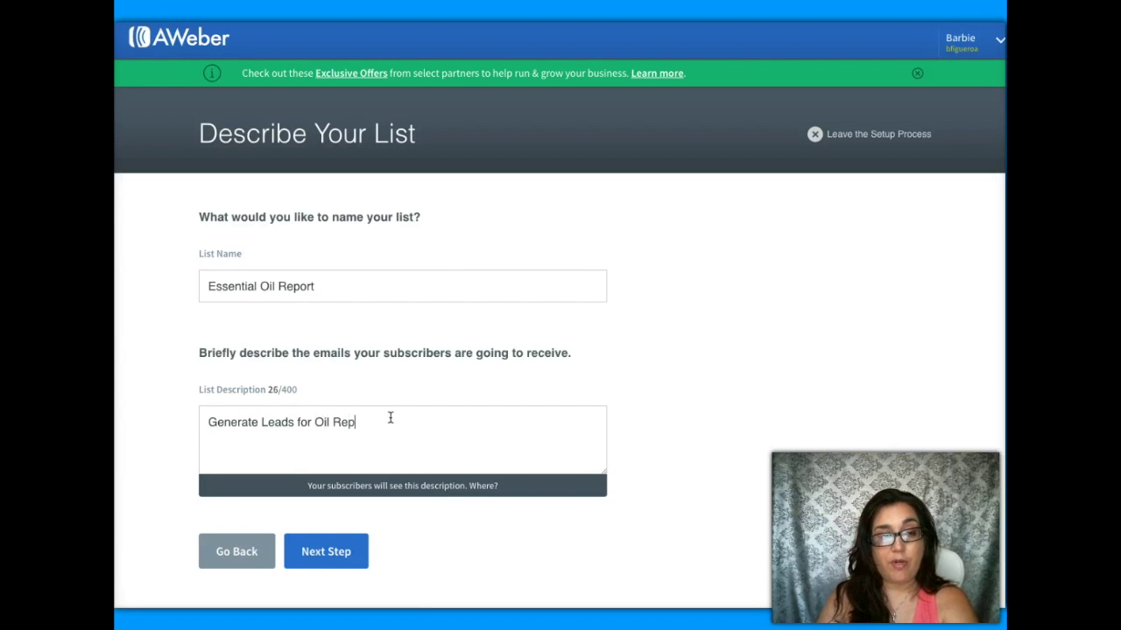
pyautogui.write('ort.')
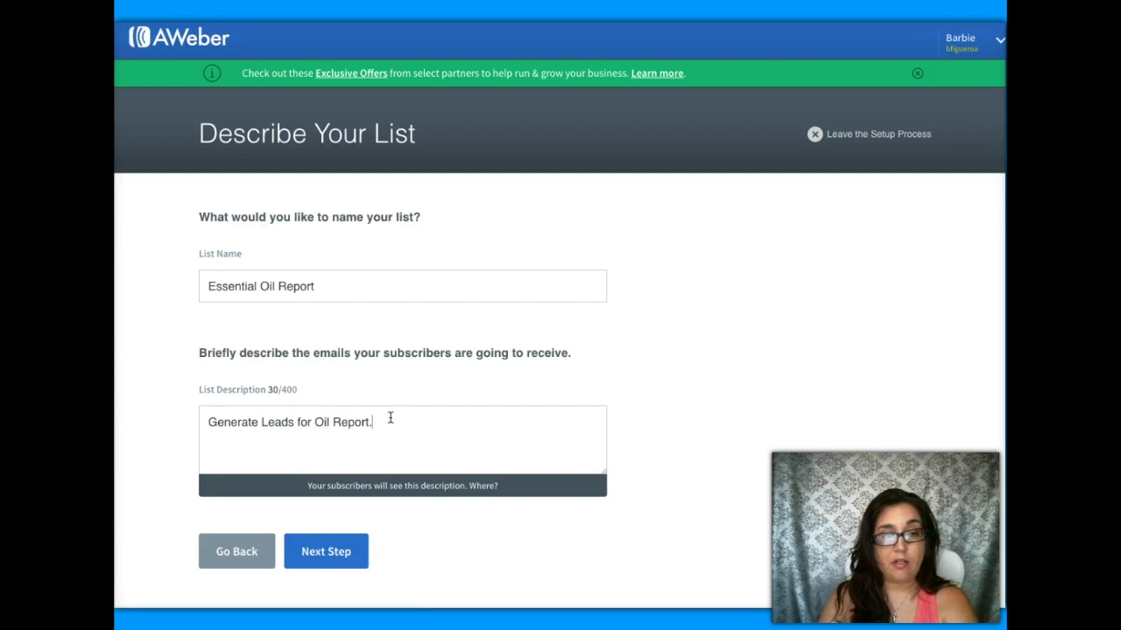
pyautogui.press('BackSpace')
pyautogui.write(' Funnel.')
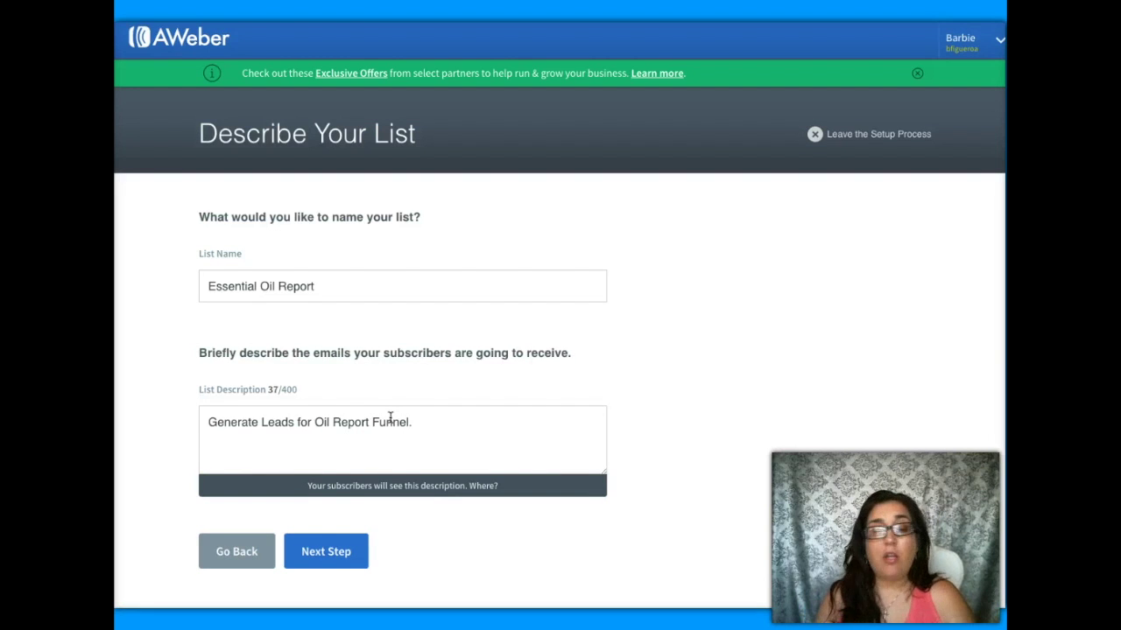
pyautogui.click(325, 550)
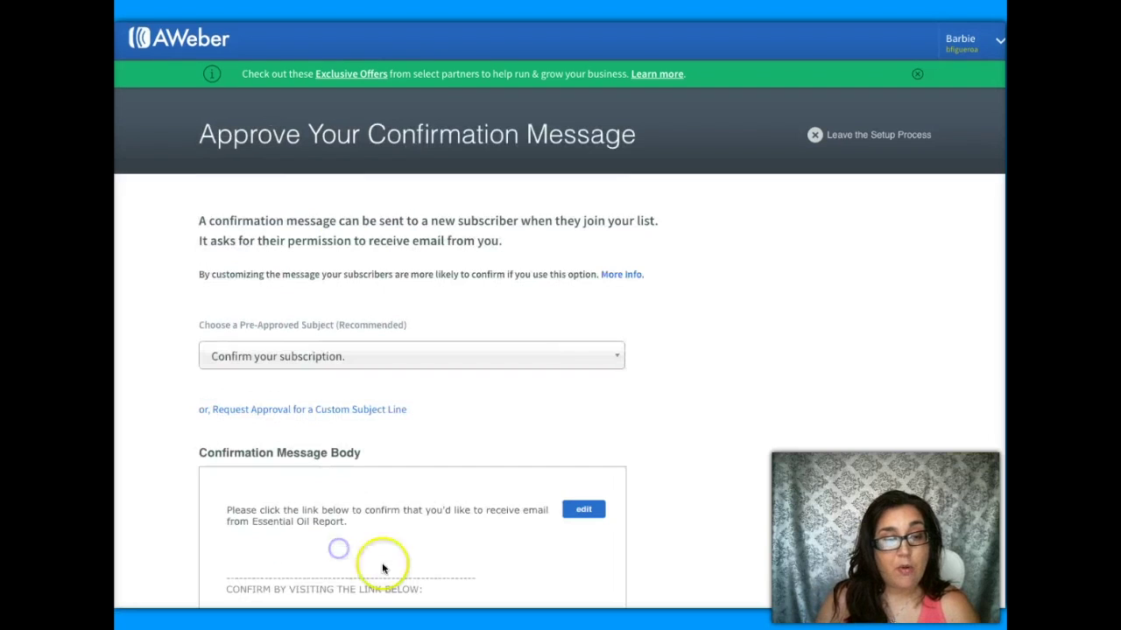
# - Approve the confirmation message to create the Essential Oil Report list
pyautogui.scroll(-3, 665, 462)
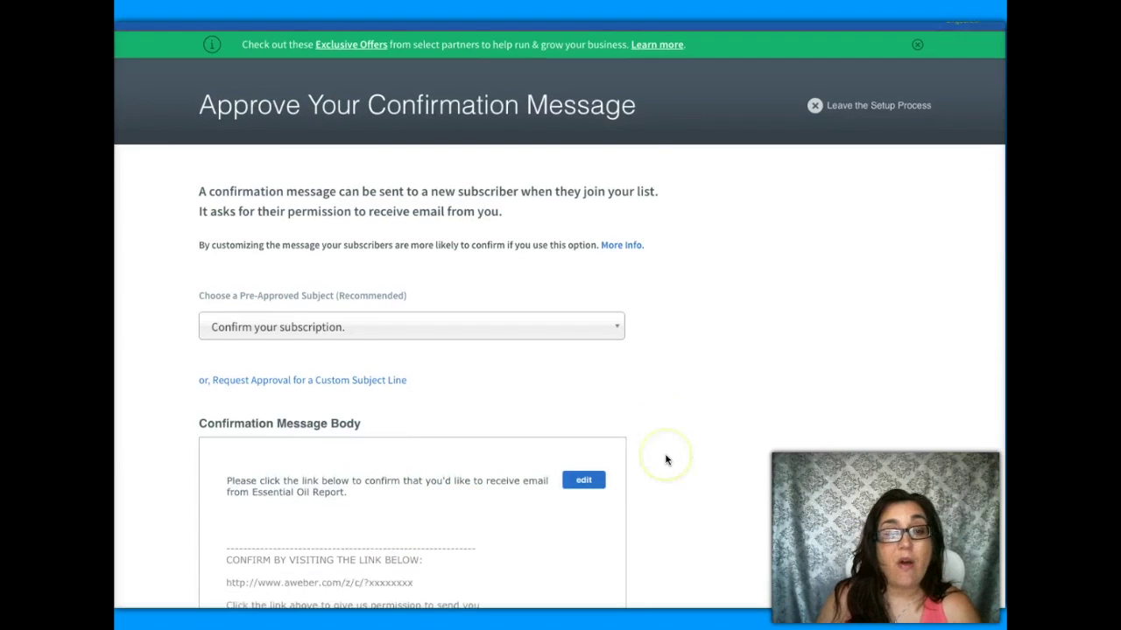
pyautogui.scroll(-1, 665, 460)
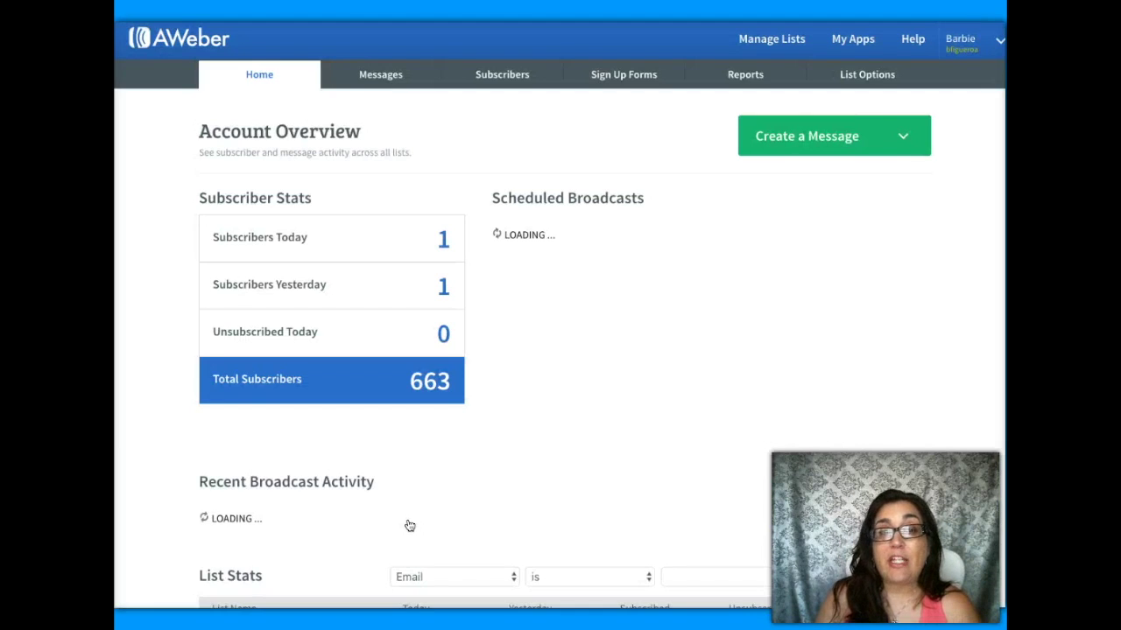
pyautogui.click(520, 491)
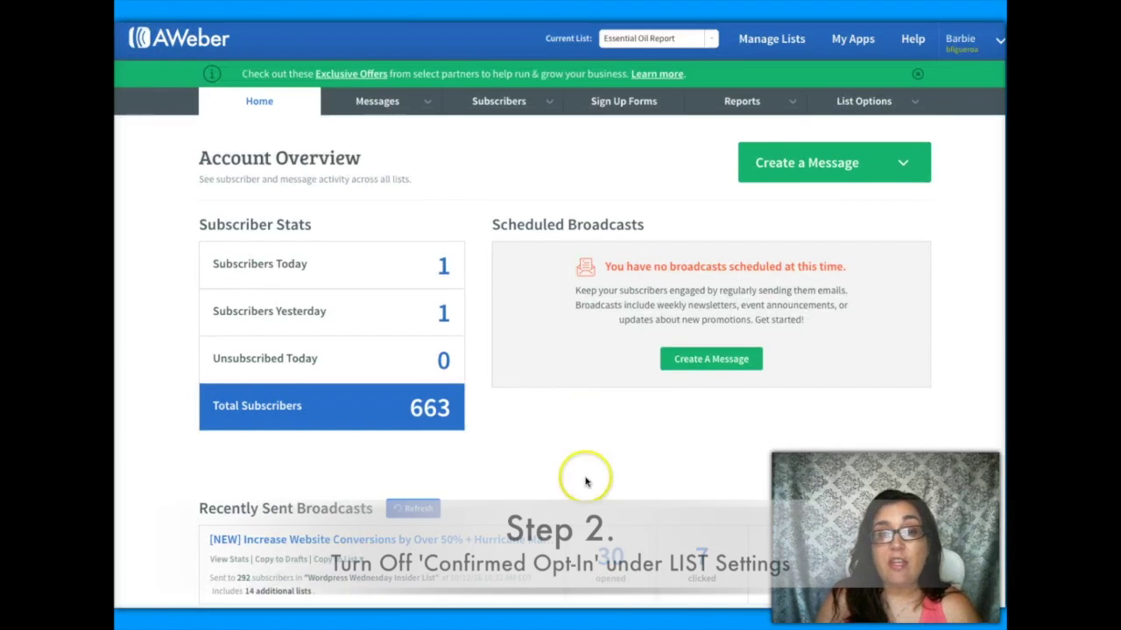
# - Disable confirmed opt-in for web forms in List Settings and save the settings
pyautogui.click(592, 485)
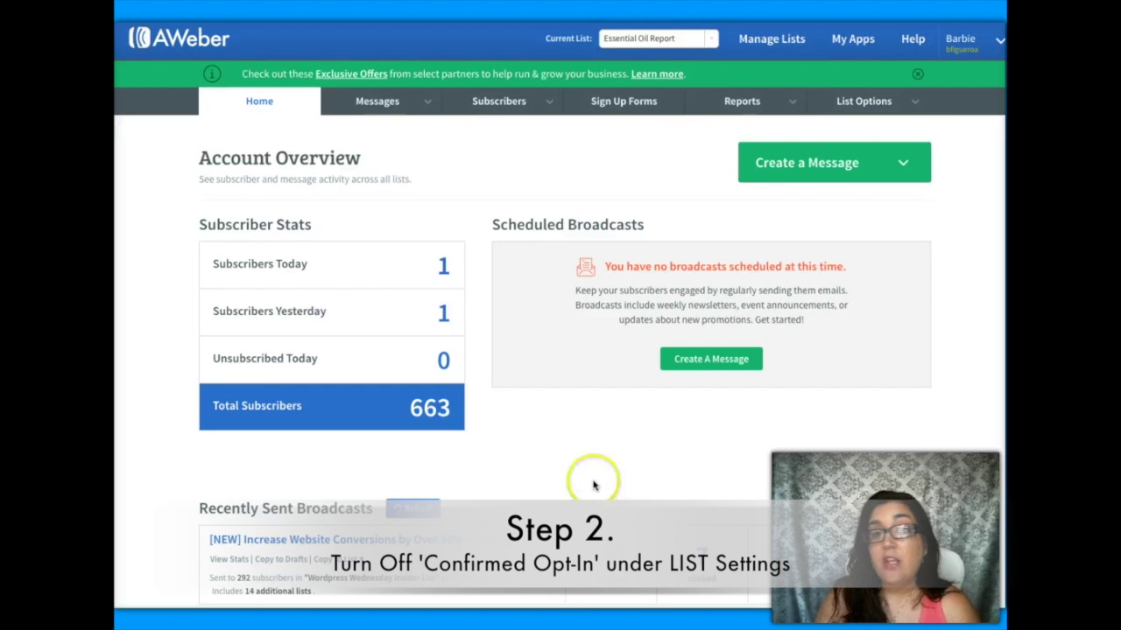
pyautogui.click(880, 102)
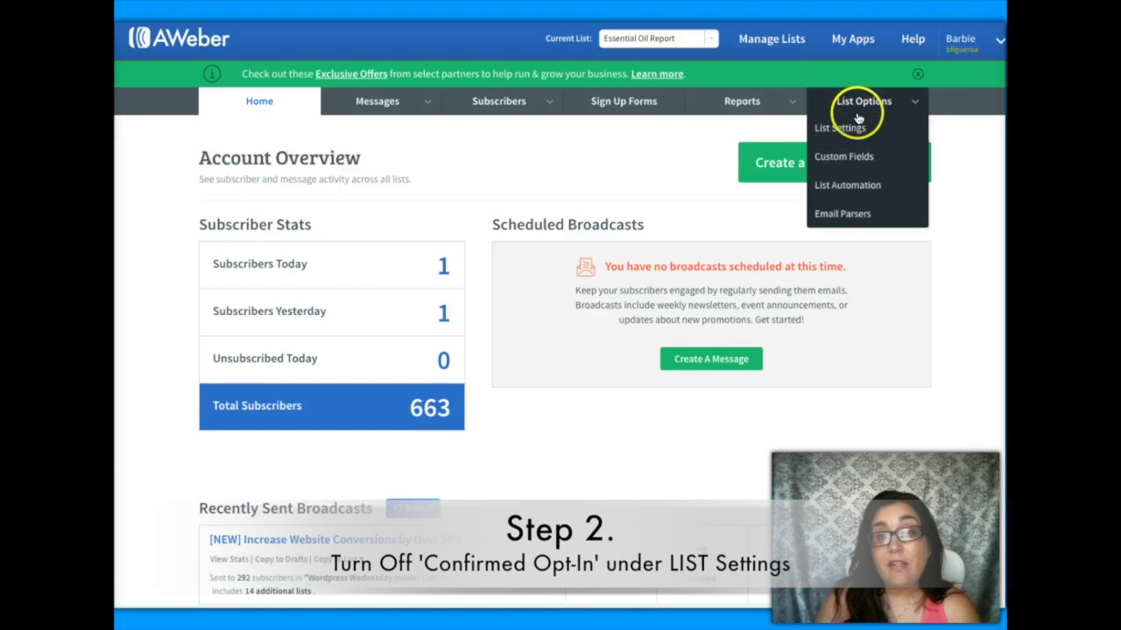
pyautogui.click(855, 128)
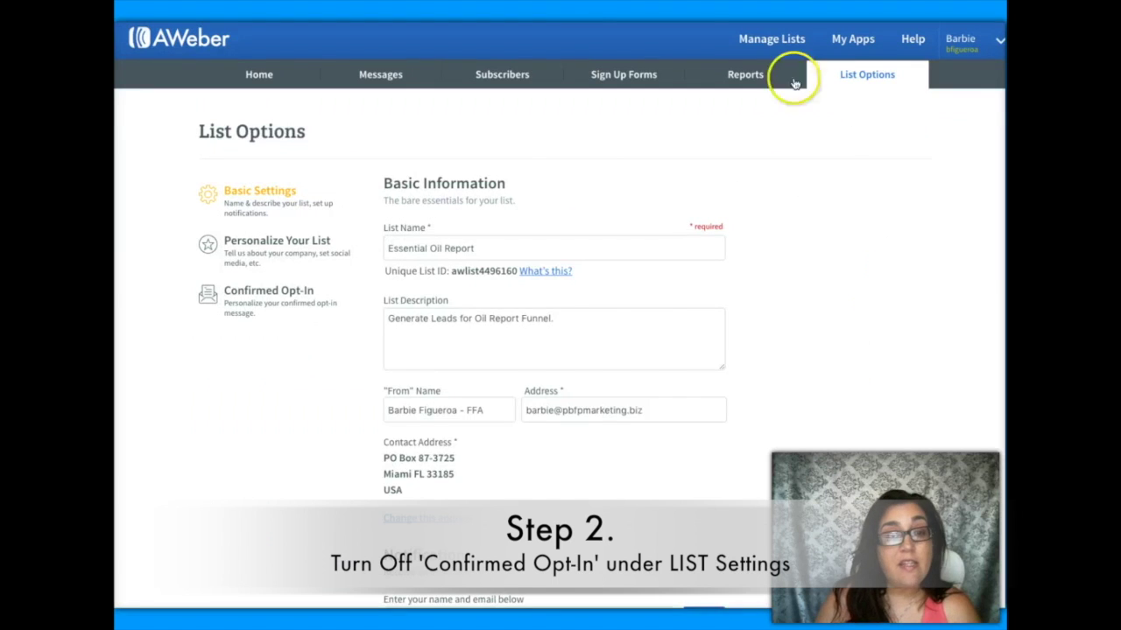
pyautogui.scroll(-2, 295, 329)
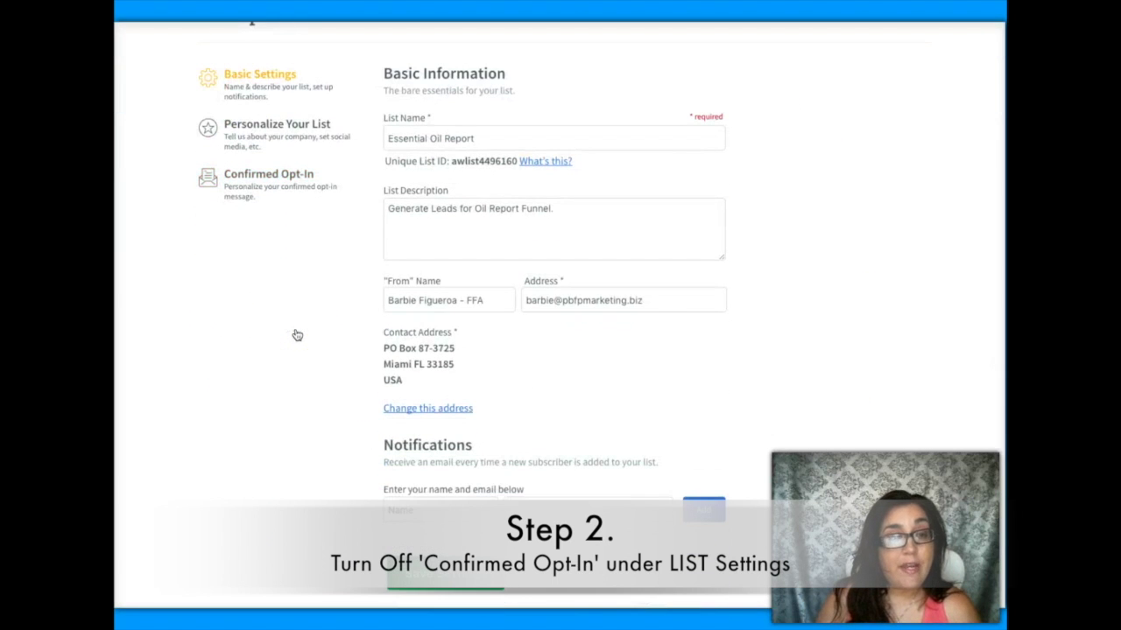
pyautogui.click(254, 178)
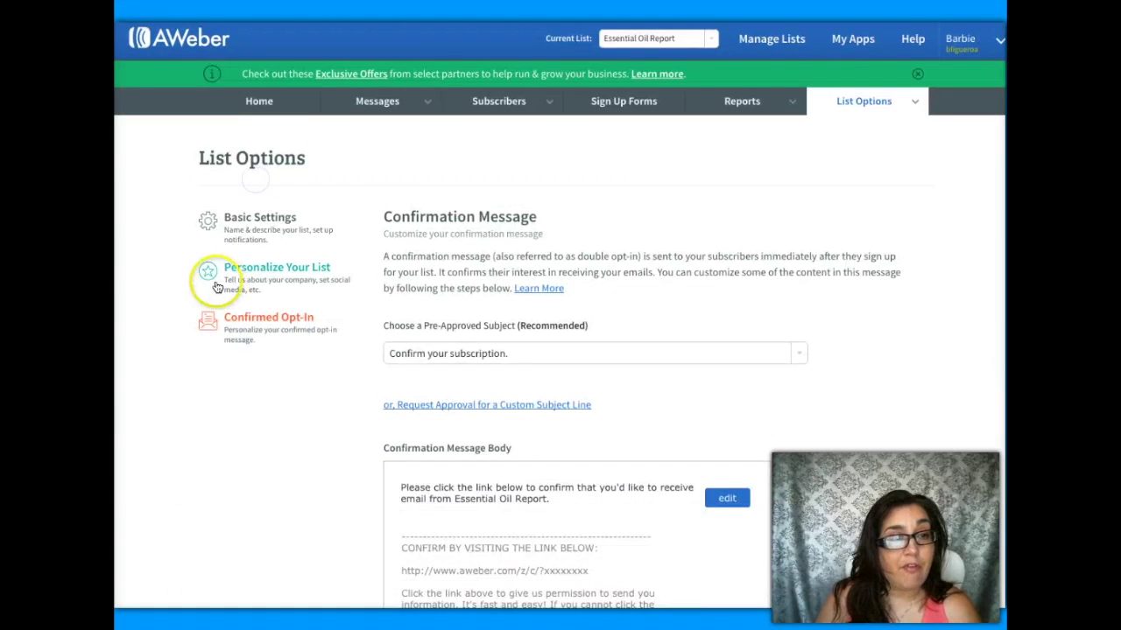
pyautogui.scroll(-7, 166, 273)
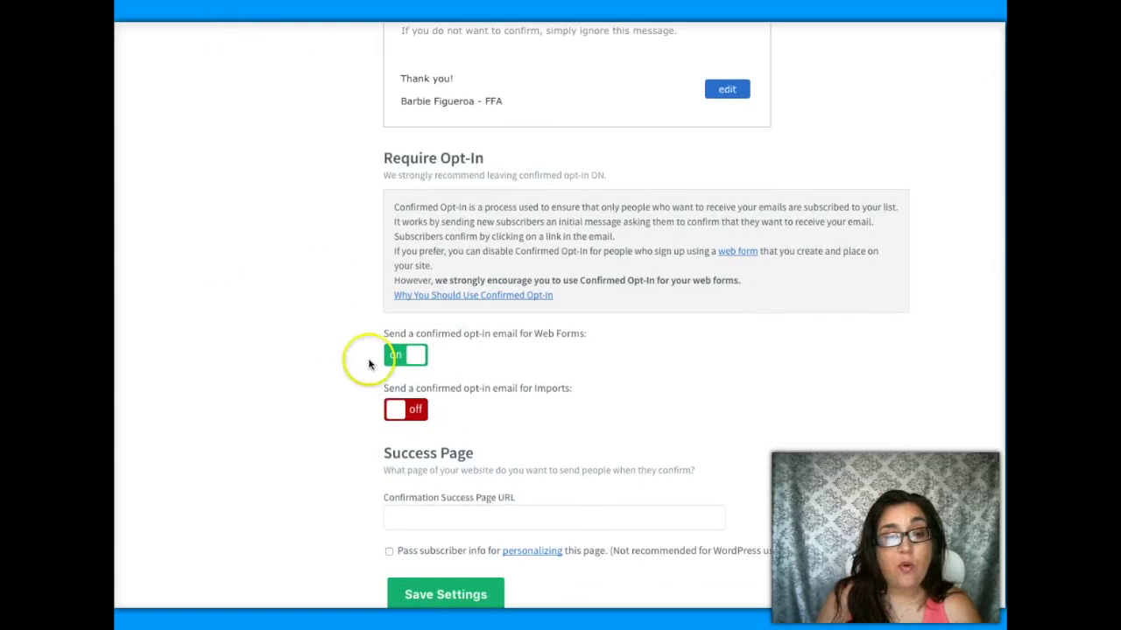
pyautogui.click(391, 355)
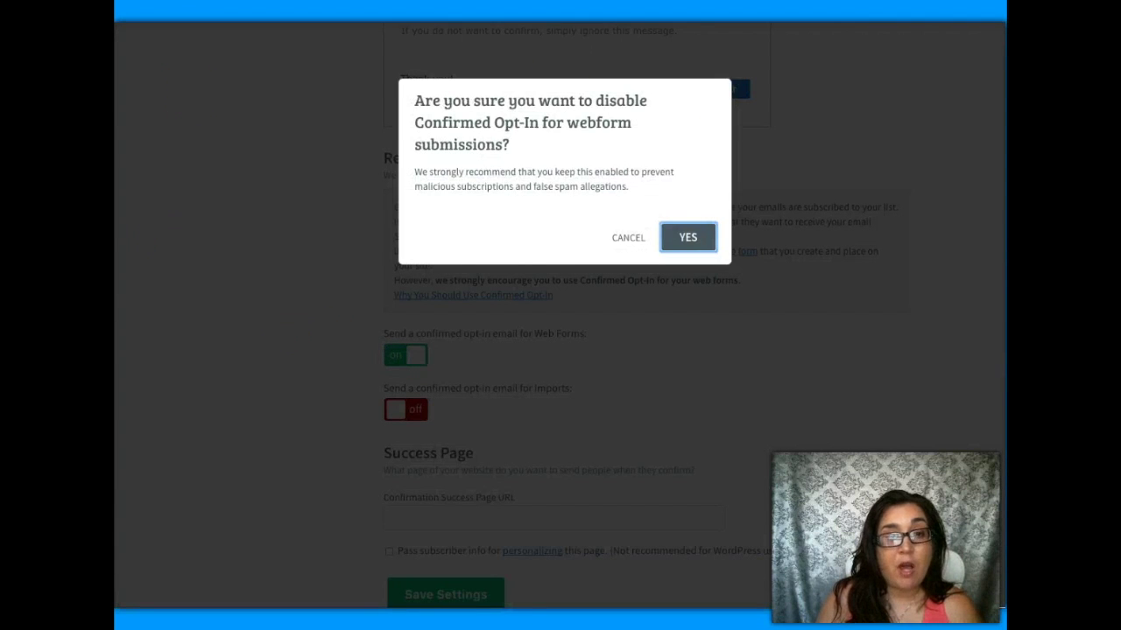
pyautogui.click(691, 238)
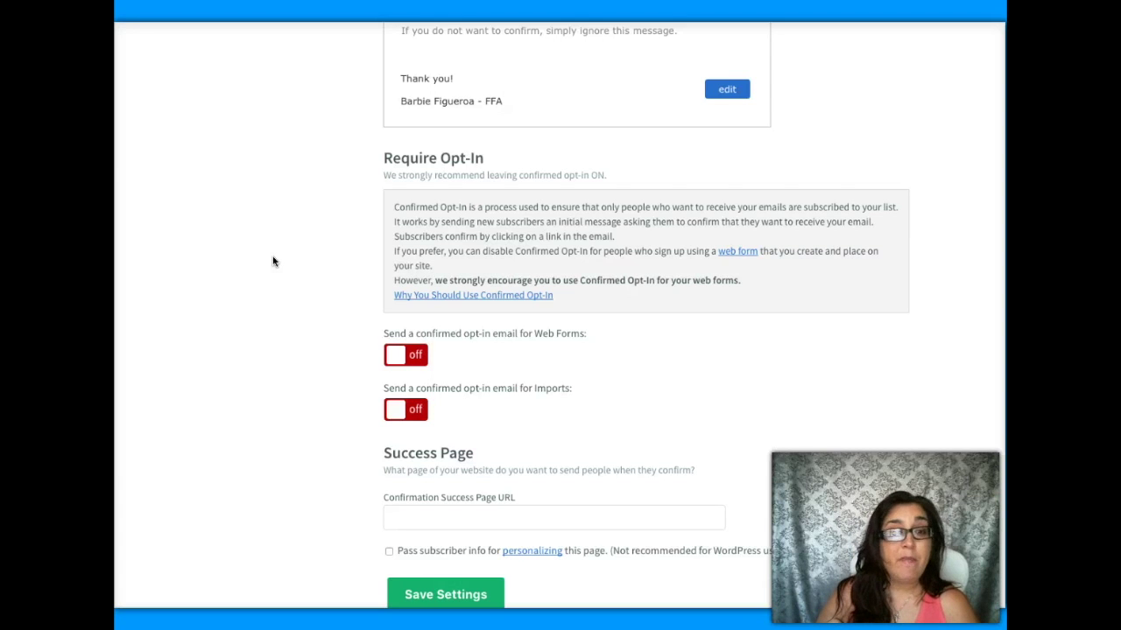
pyautogui.scroll(-3, 298, 261)
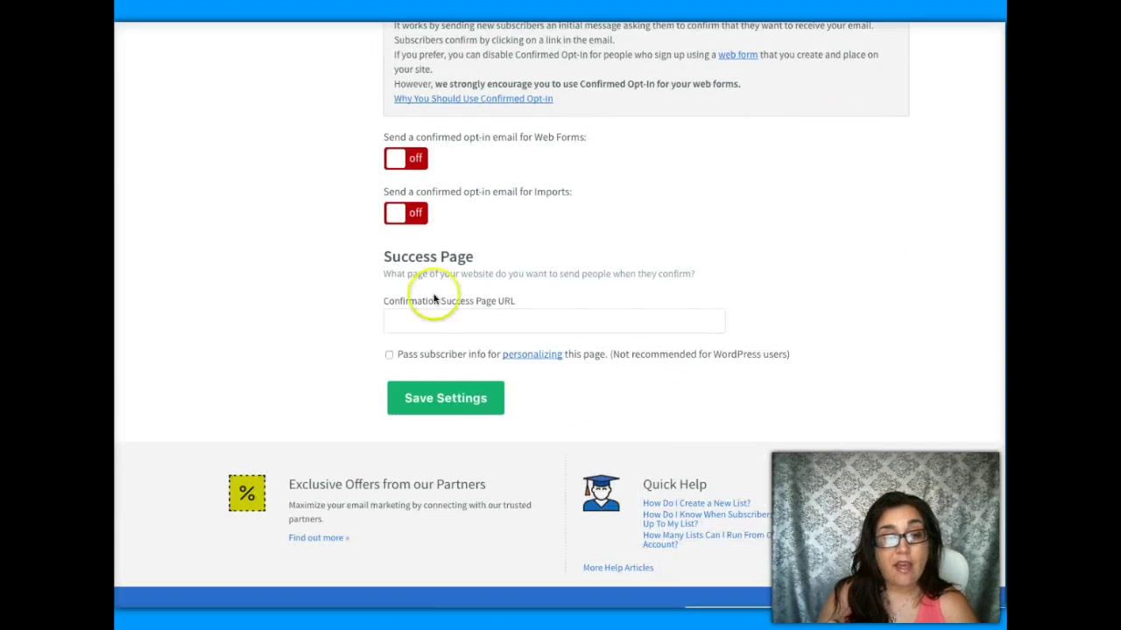
pyautogui.click(464, 407)
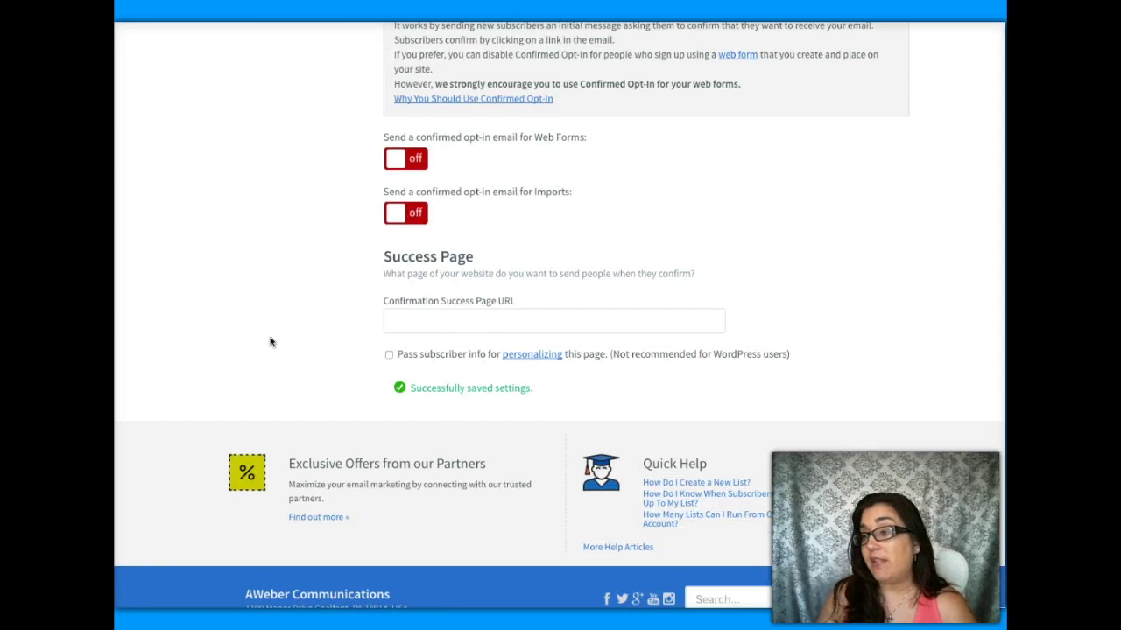
pyautogui.scroll(10, 271, 341)
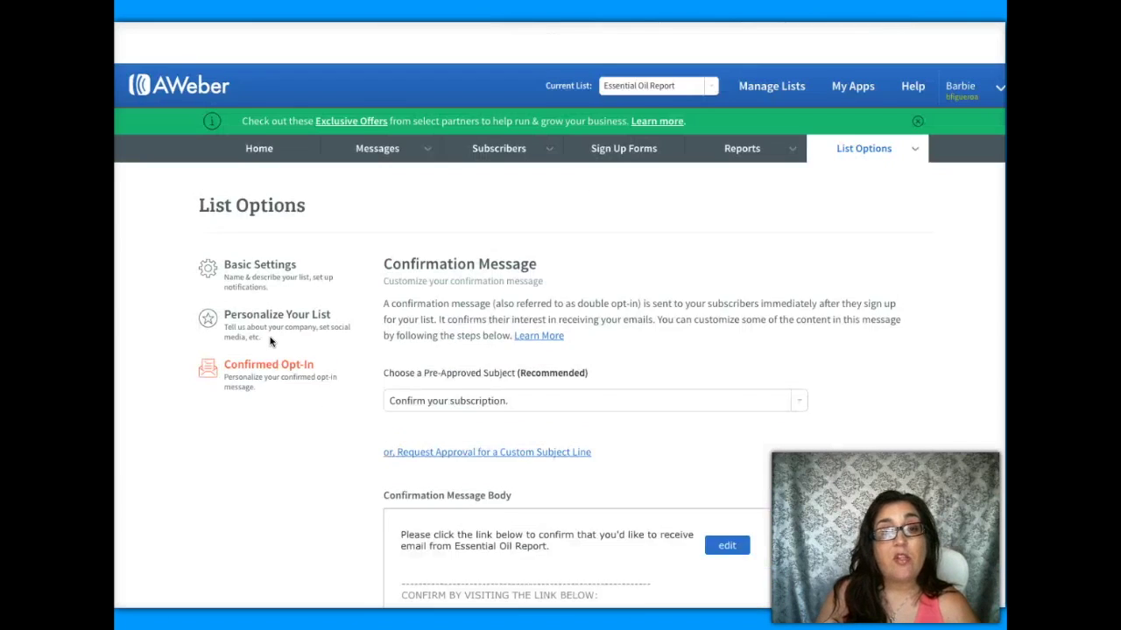
# - Open the list's Basic Settings and go to the Notifications name field
pyautogui.click(274, 259)
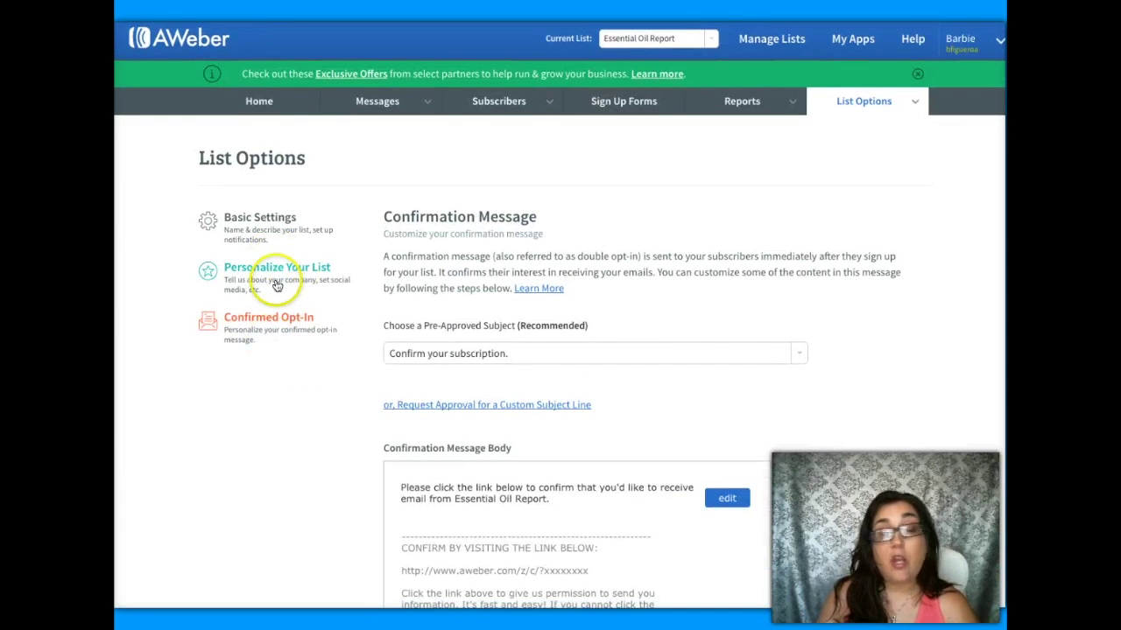
pyautogui.scroll(-1, 276, 286)
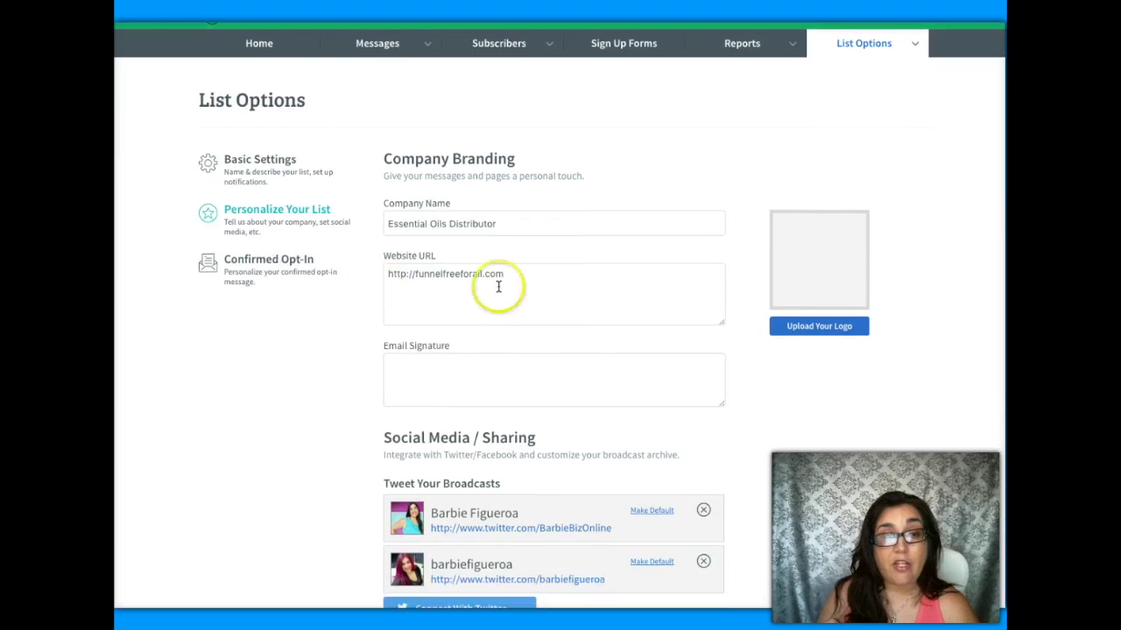
pyautogui.click(543, 278)
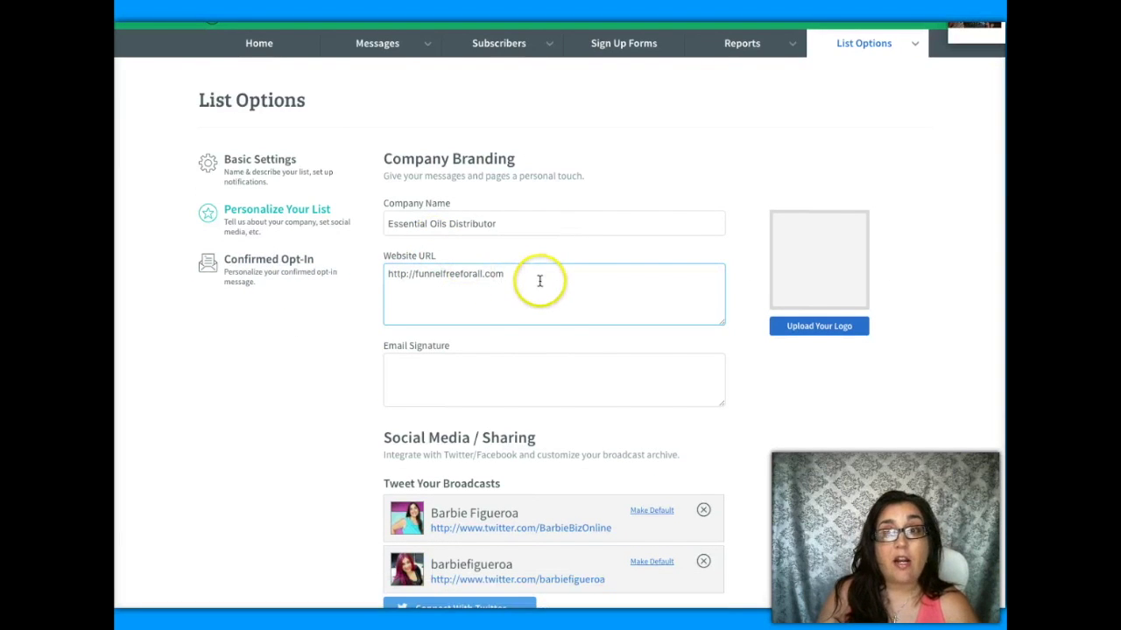
pyautogui.scroll(-1, 394, 297)
pyautogui.click(263, 213)
pyautogui.click(273, 225)
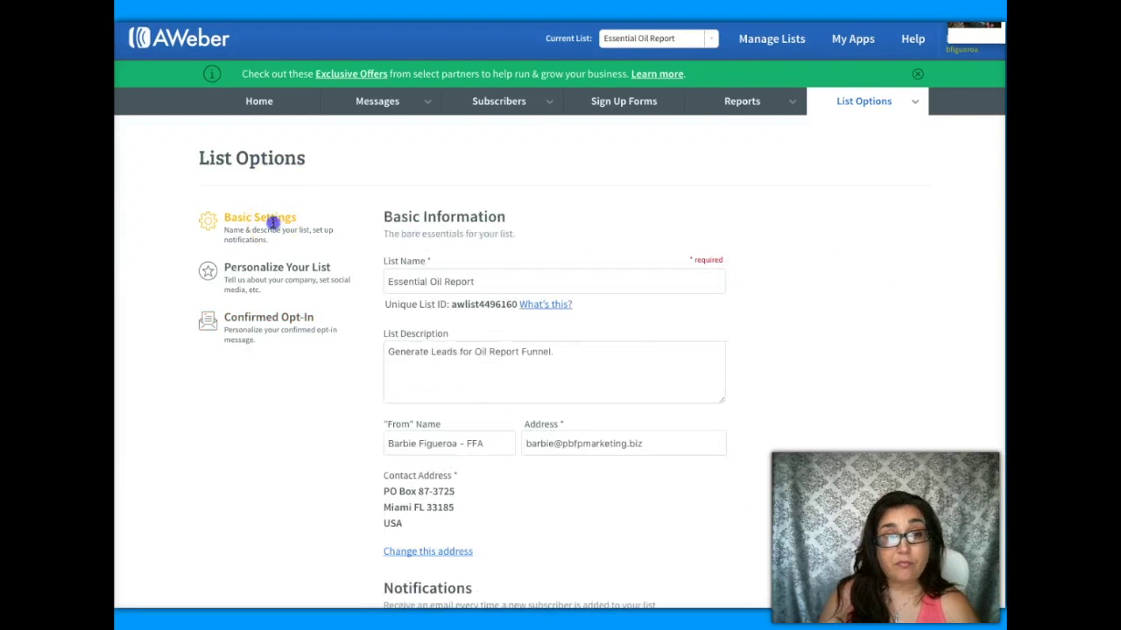
pyautogui.click(431, 368)
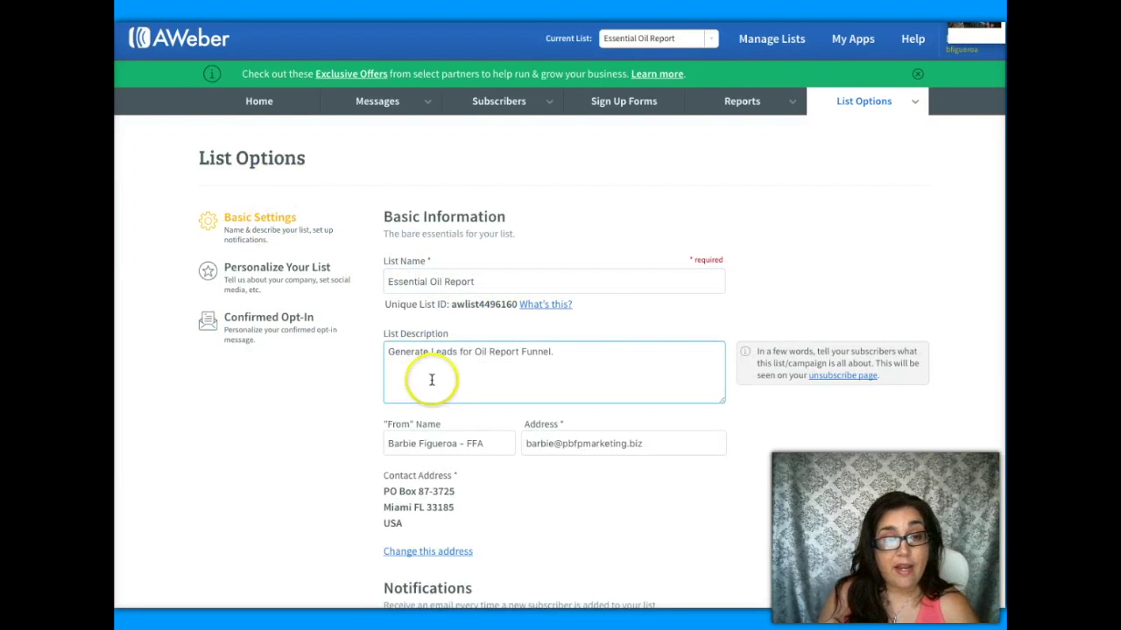
pyautogui.scroll(-1, 431, 380)
pyautogui.click(430, 383)
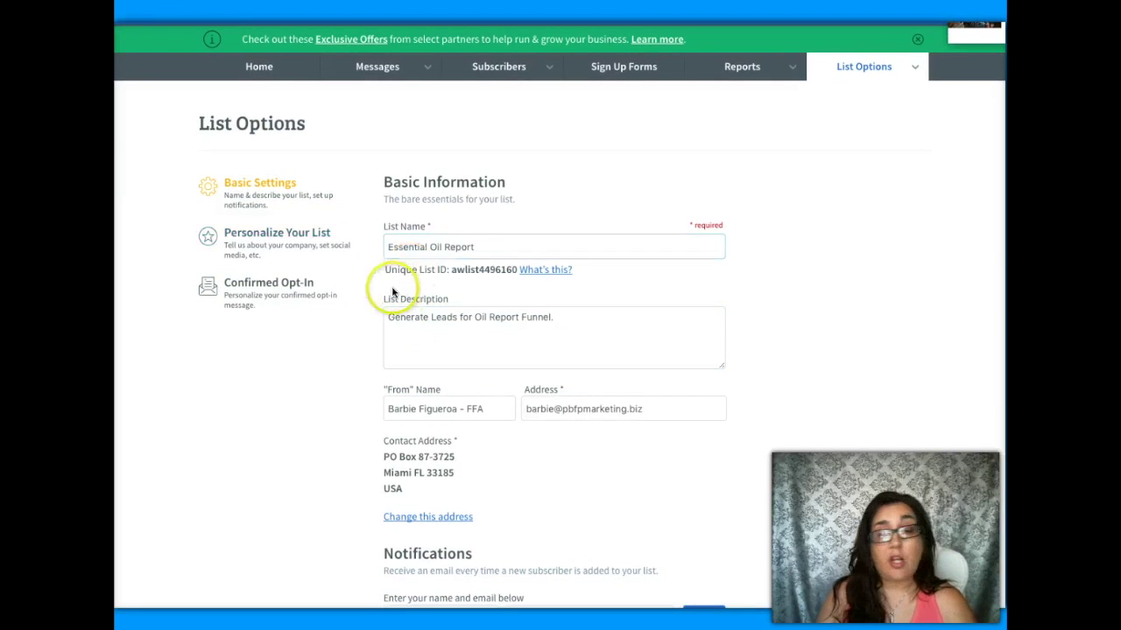
pyautogui.scroll(-3, 358, 325)
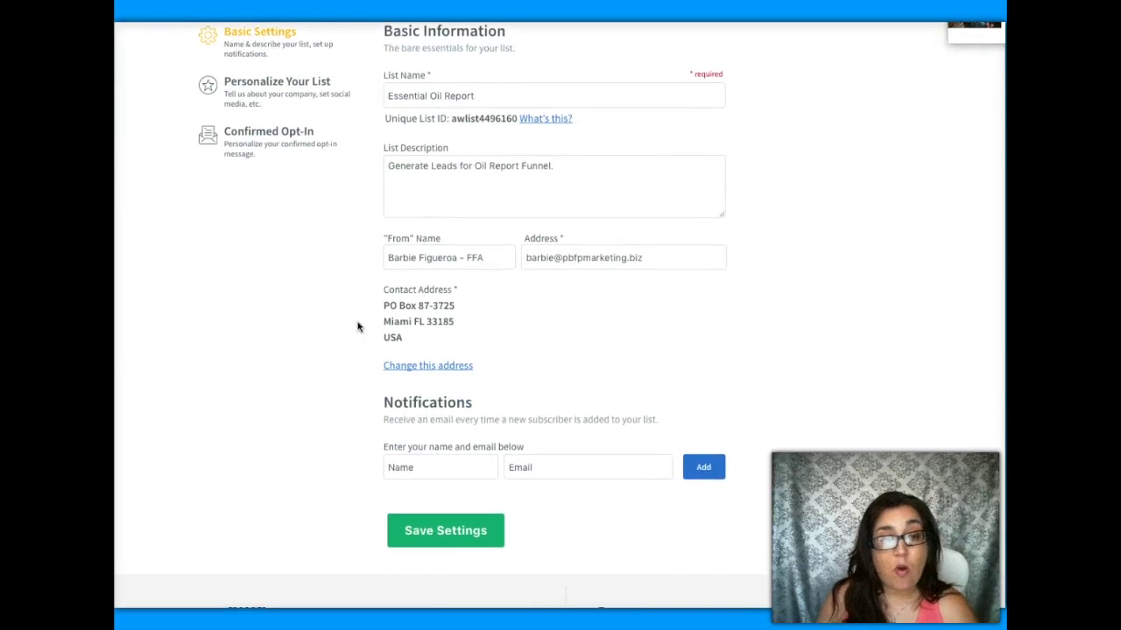
pyautogui.scroll(-3, 359, 328)
pyautogui.click(438, 362)
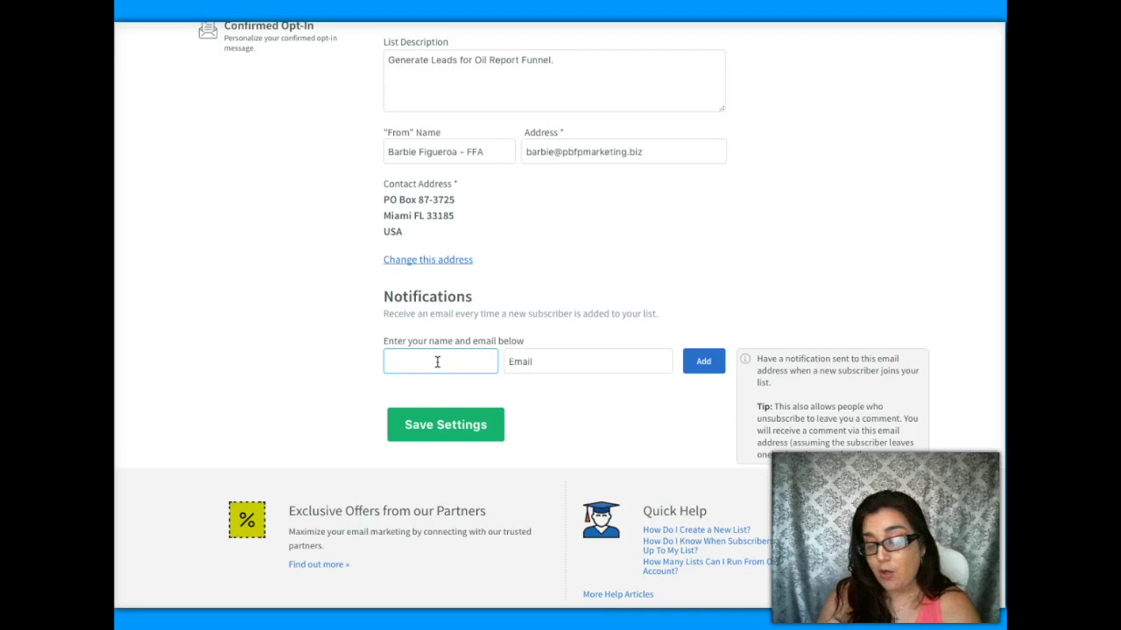
# - Add a notification recipient with the contact's name and e-mail, then save the list settings
pyautogui.write('Barbie')
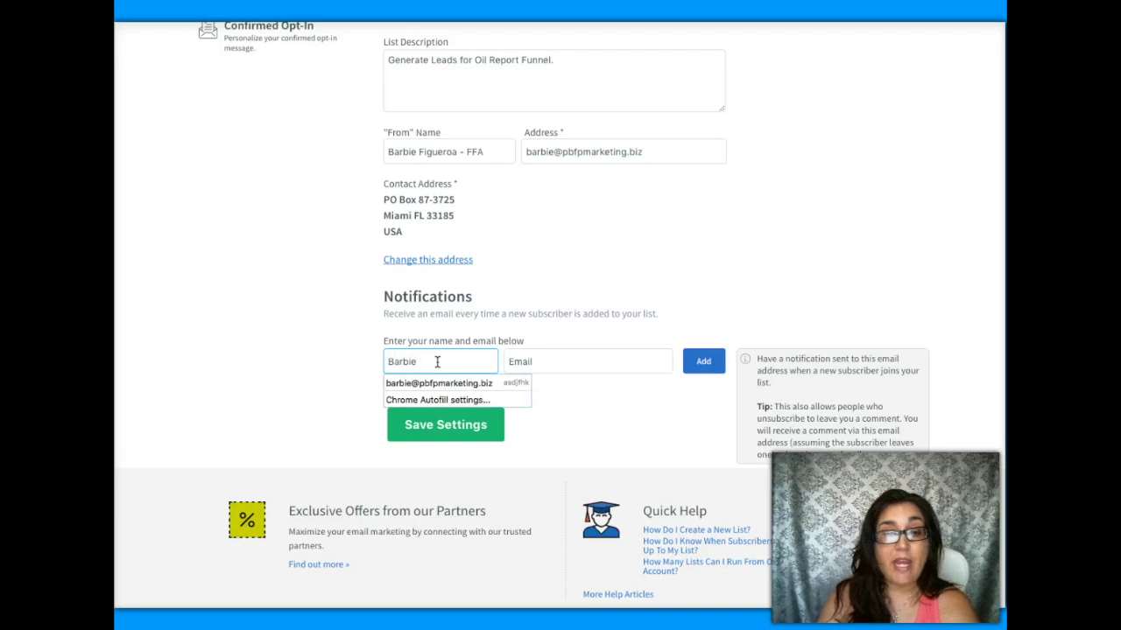
pyautogui.press('Tab')
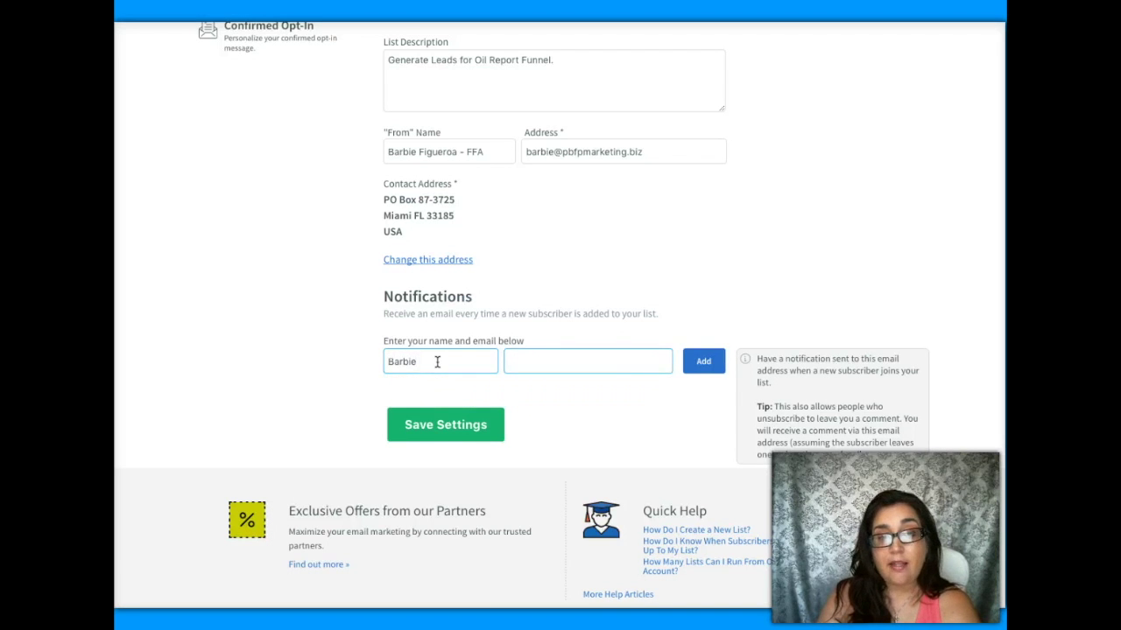
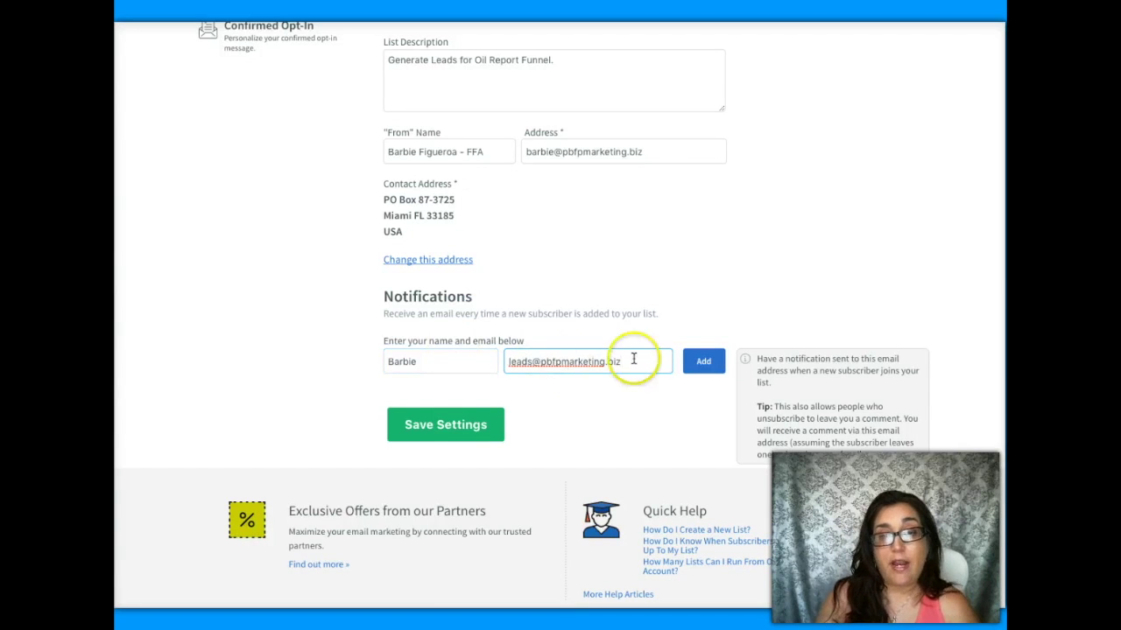
pyautogui.click(703, 361)
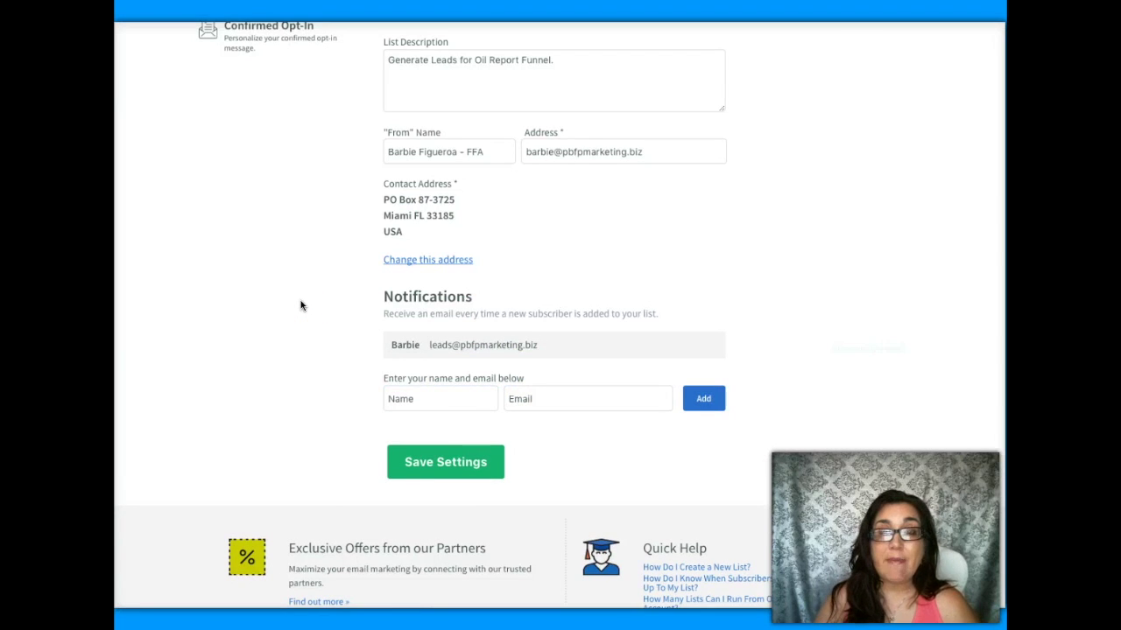
pyautogui.click(418, 458)
pyautogui.click(244, 248)
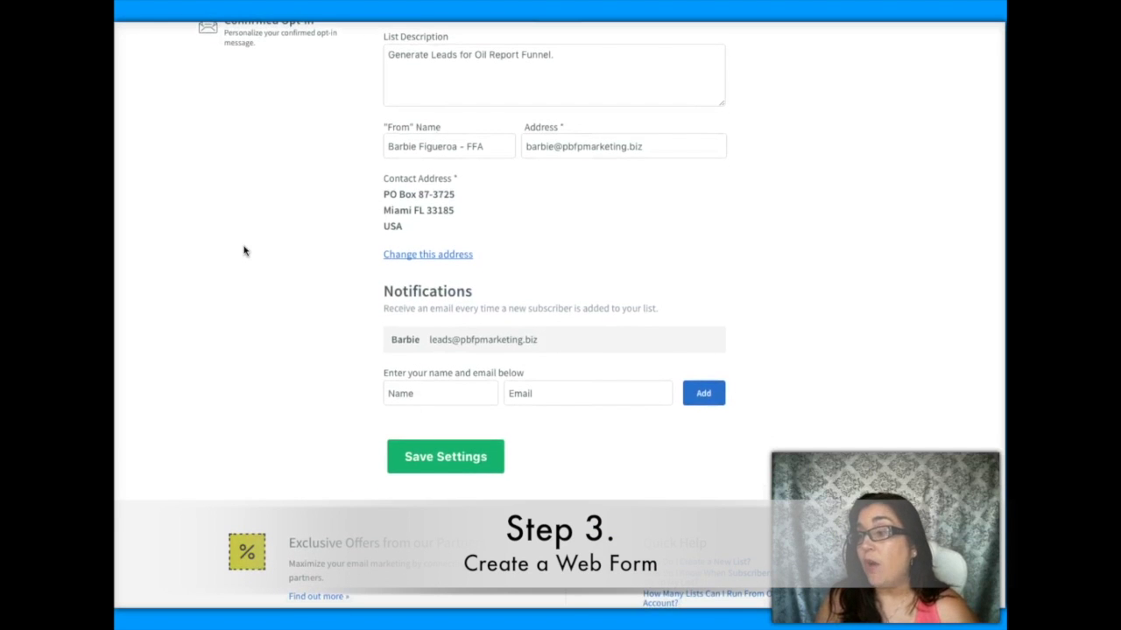
pyautogui.scroll(4, 243, 251)
pyautogui.scroll(-1, 243, 251)
pyautogui.click(757, 143)
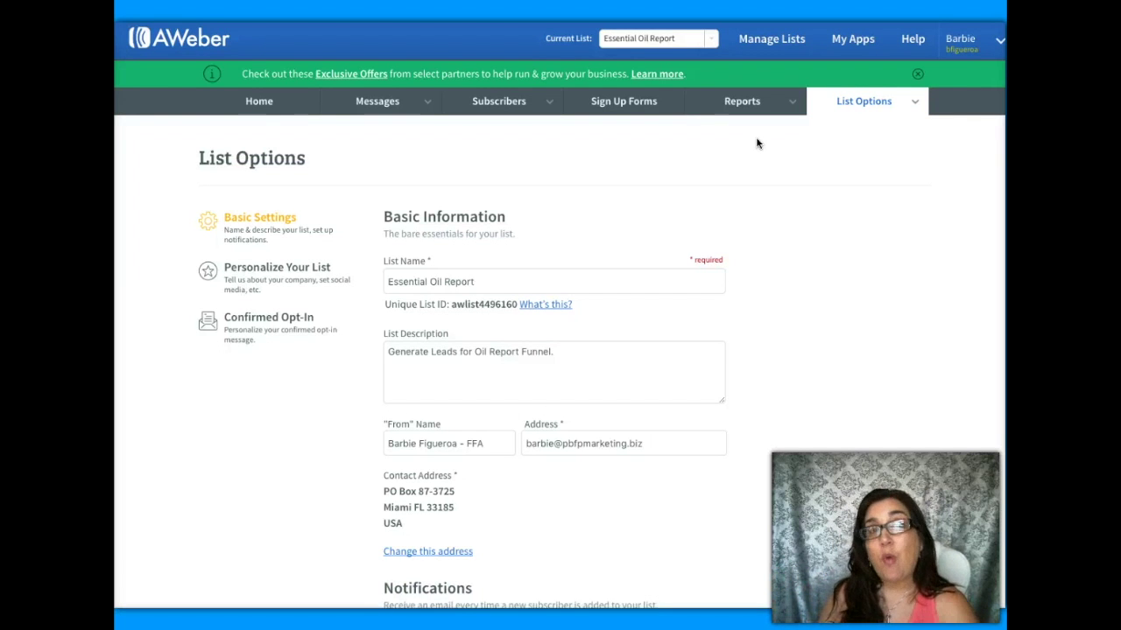
# - Create the first sign-up form using the Basic template
pyautogui.click(624, 103)
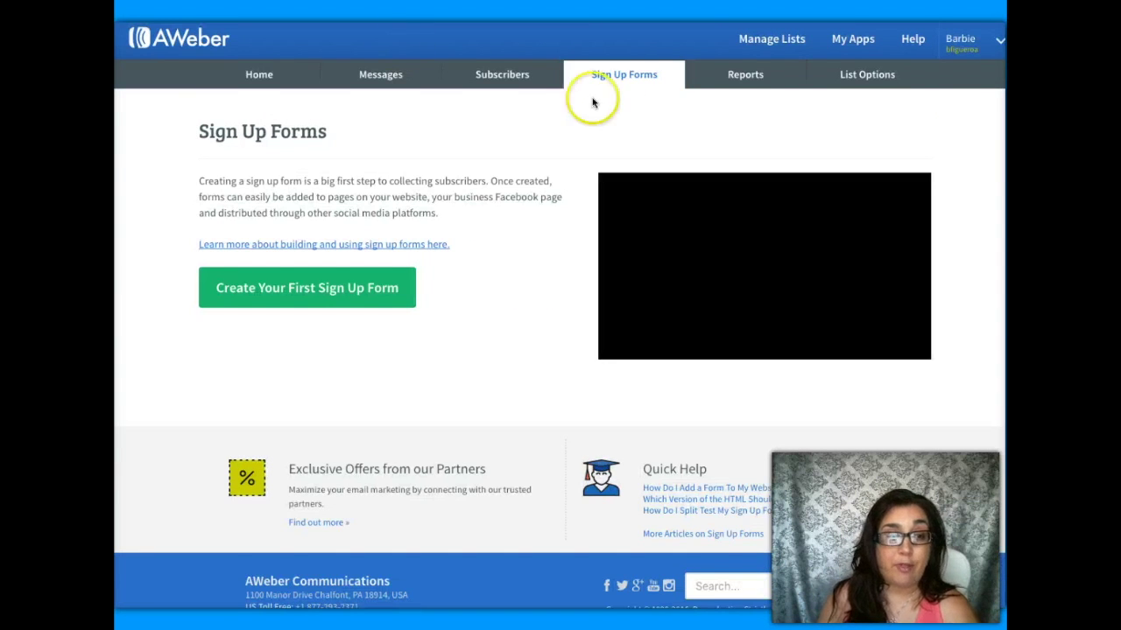
pyautogui.click(332, 326)
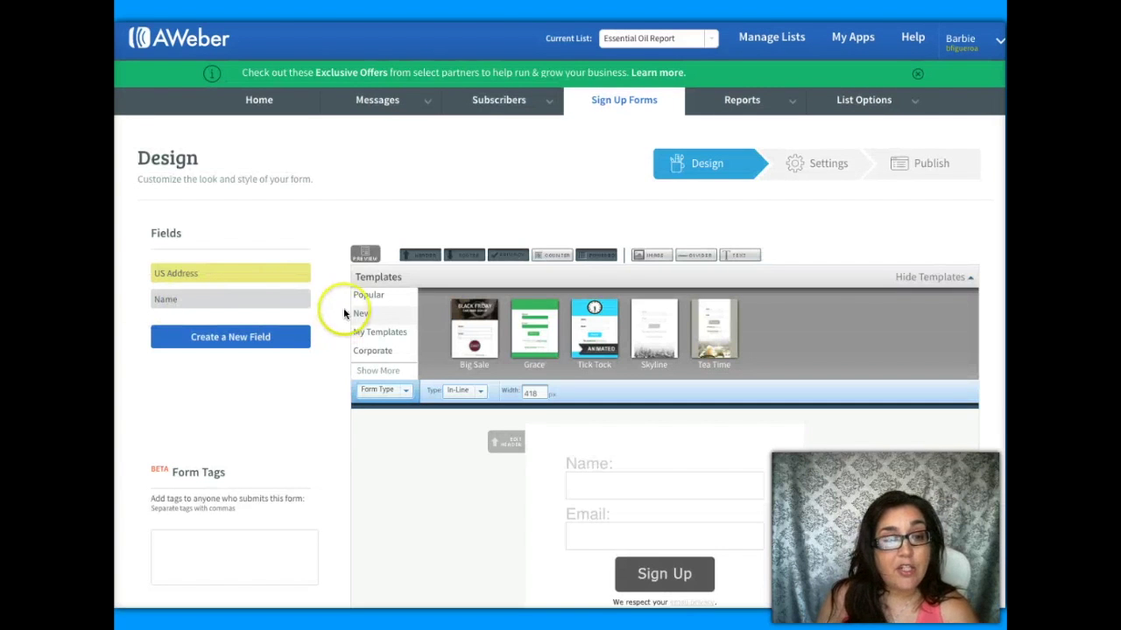
pyautogui.click(365, 300)
pyautogui.click(525, 355)
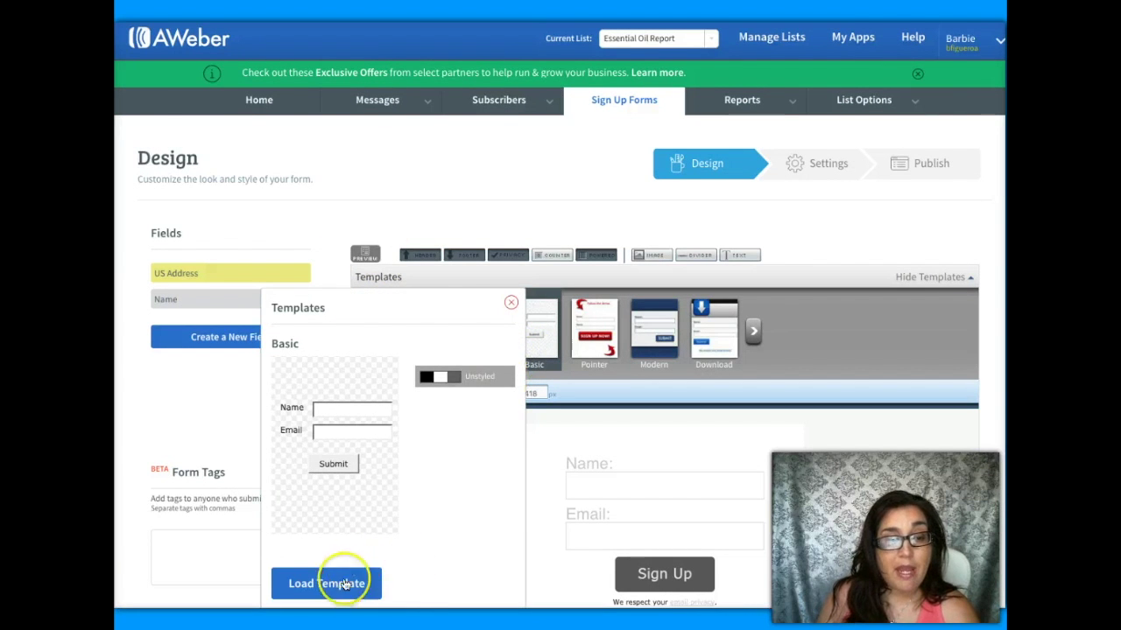
pyautogui.click(337, 582)
# - Delete the powered-by and privacy lines and widen the form to 239 px
pyautogui.scroll(-3, 738, 450)
pyautogui.scroll(1, 739, 450)
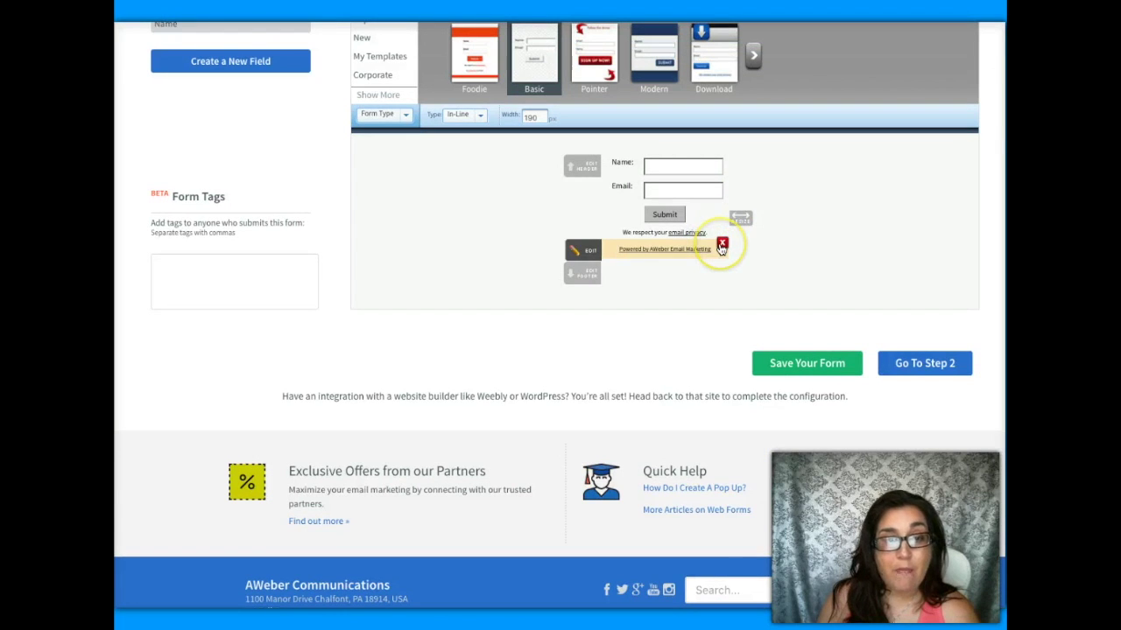
pyautogui.click(722, 243)
pyautogui.click(724, 233)
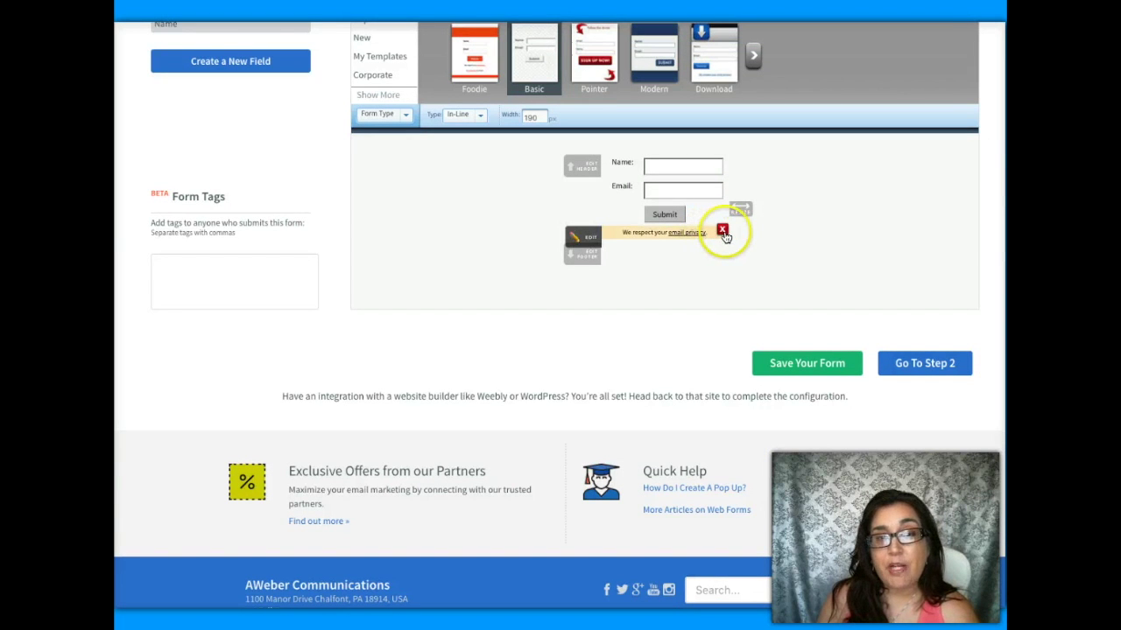
pyautogui.moveTo(744, 200); pyautogui.dragTo(779, 202)
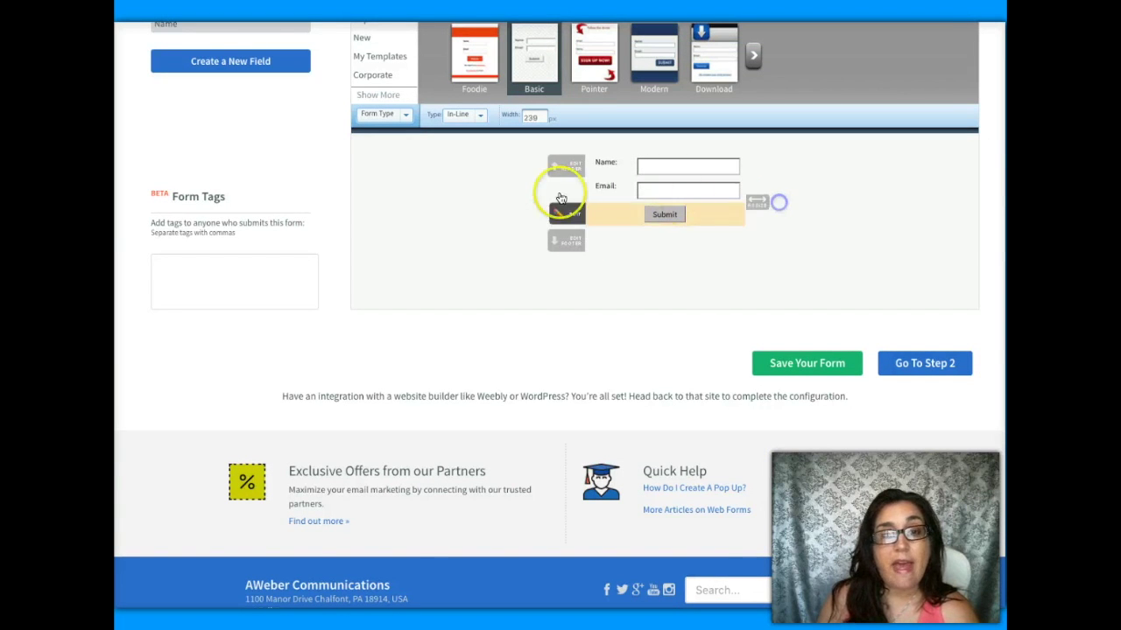
pyautogui.scroll(5, 543, 194)
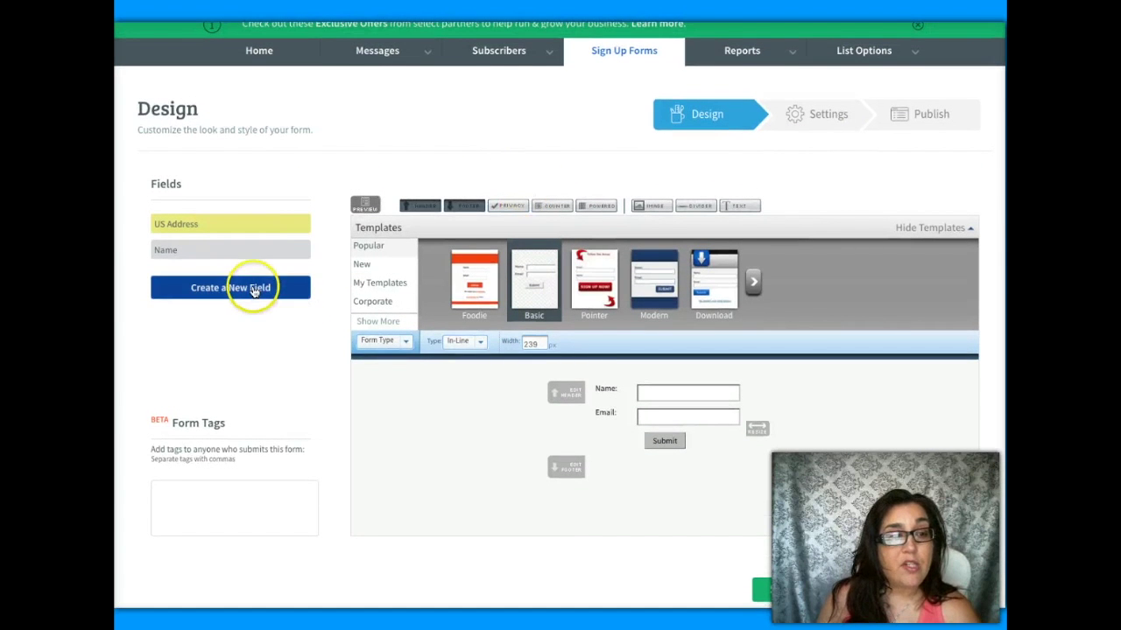
# - Add a new form field named Phone and save it
pyautogui.click(252, 291)
pyautogui.click(364, 478)
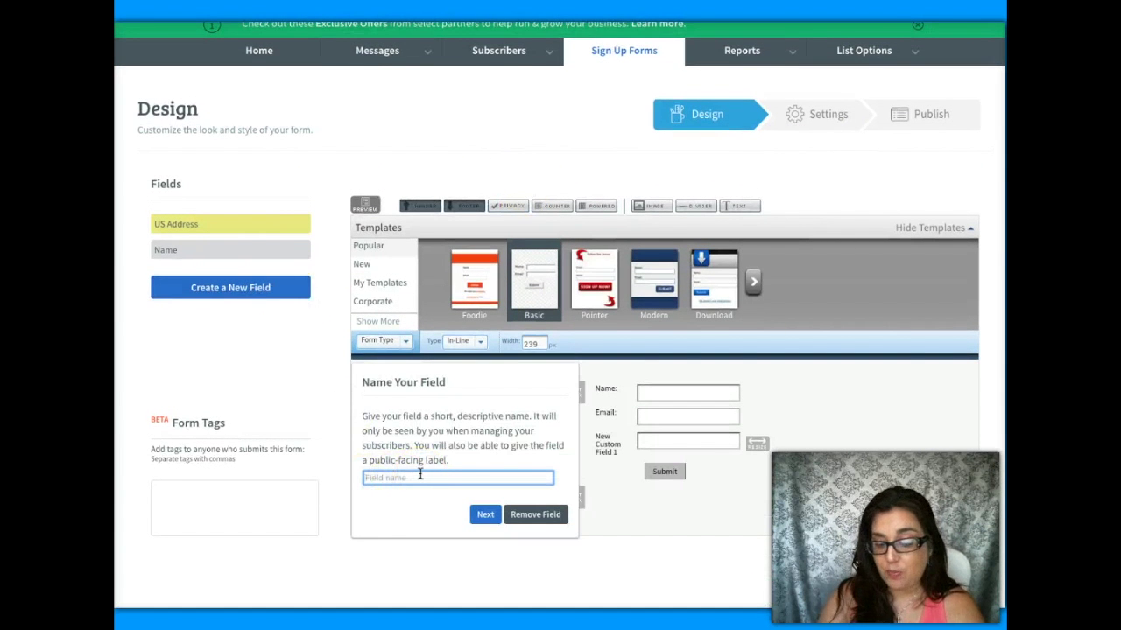
pyautogui.write('Phone')
pyautogui.click(485, 515)
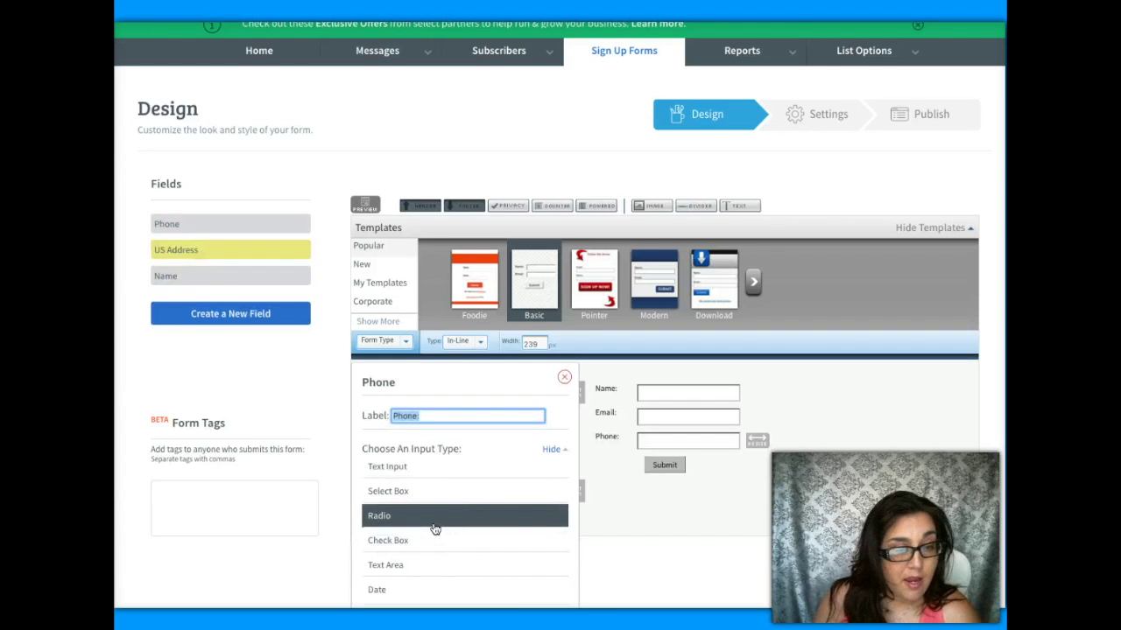
pyautogui.scroll(-1, 435, 529)
pyautogui.click(426, 534)
pyautogui.click(473, 521)
pyautogui.click(479, 572)
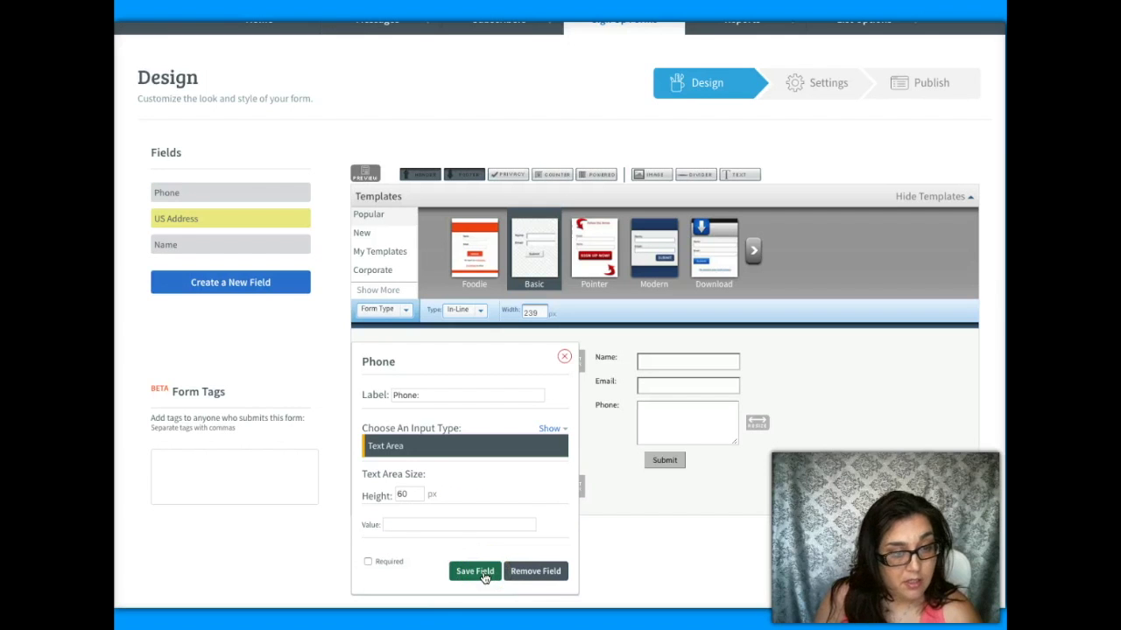
# - Make the Phone field a single-line text input and save it
pyautogui.click(415, 395)
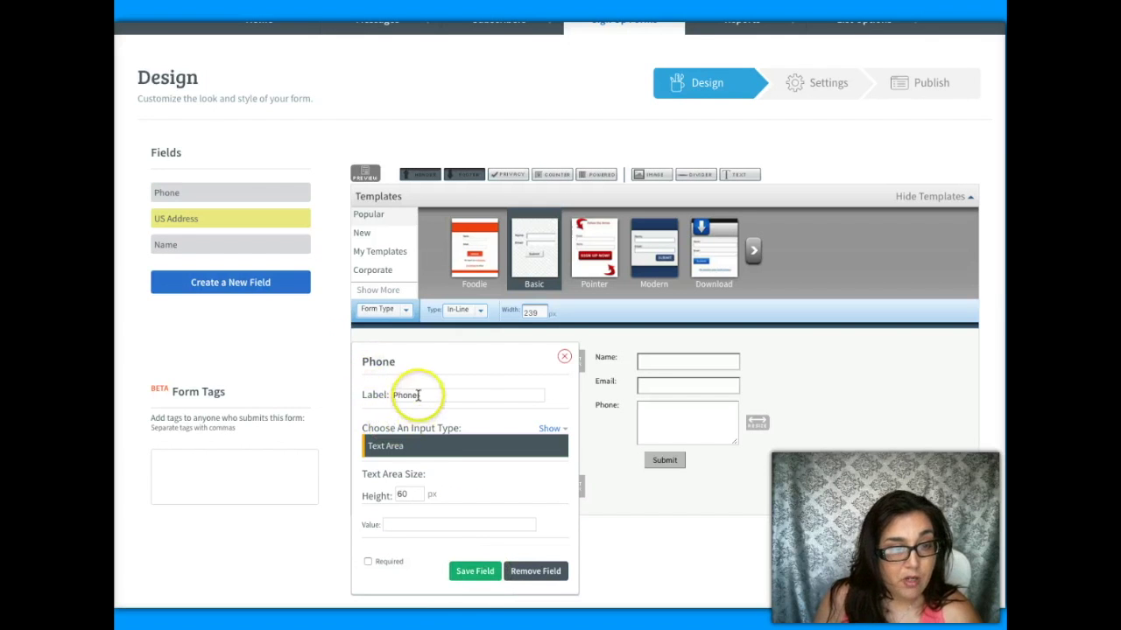
pyautogui.click(413, 450)
pyautogui.click(413, 450)
pyautogui.click(453, 512)
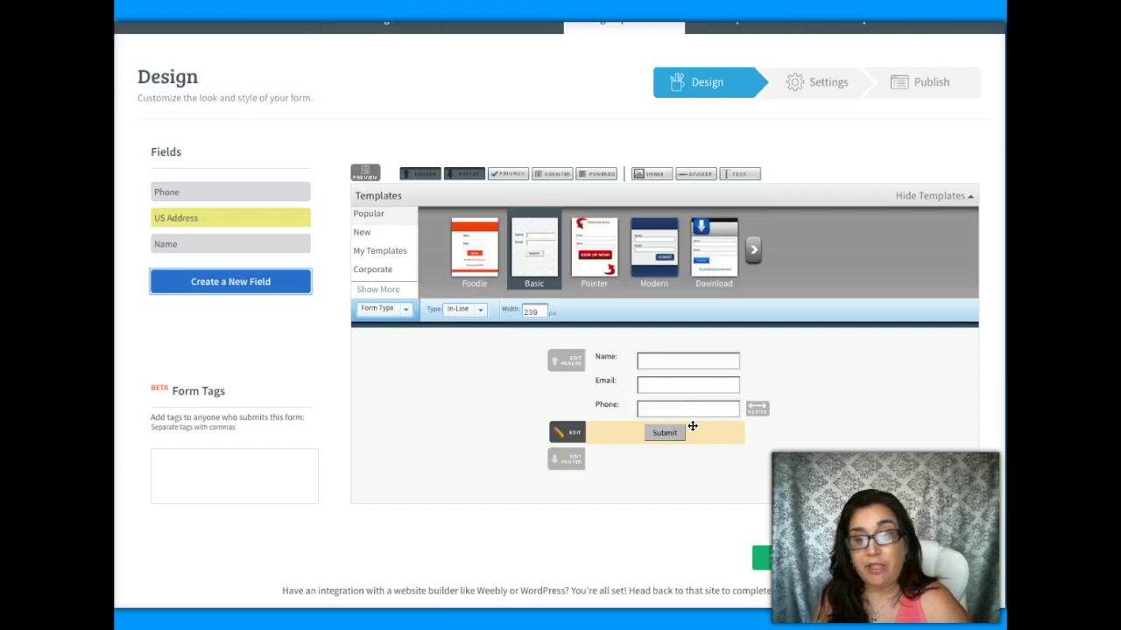
# - Save the form and rename it 'The Essential Oil Report' in the settings step
pyautogui.click(832, 565)
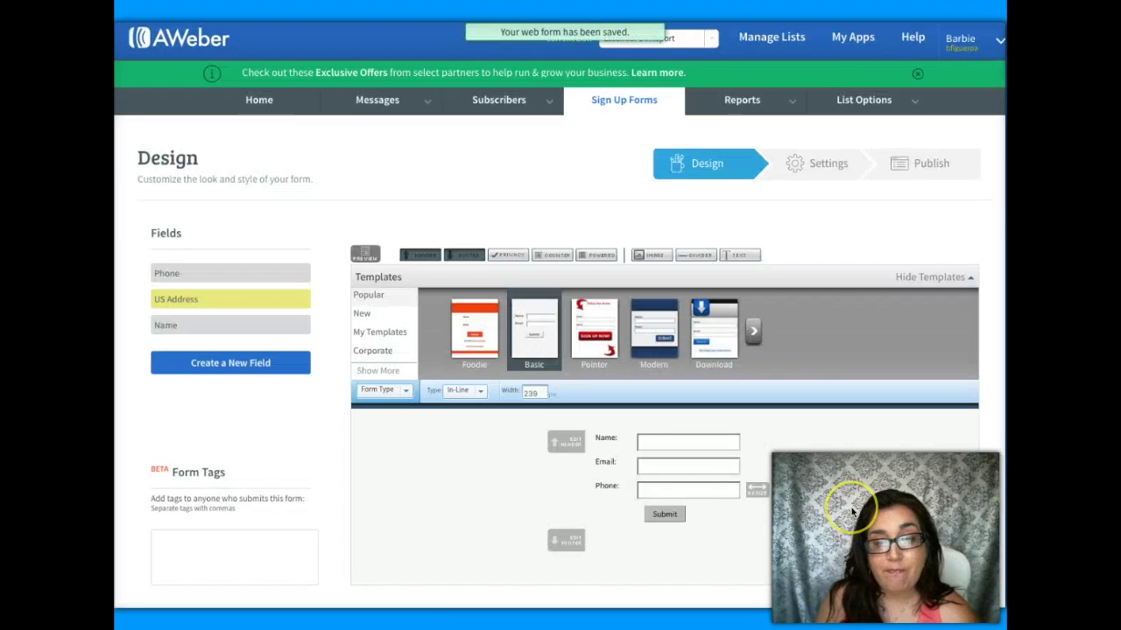
pyautogui.scroll(-2, 849, 513)
pyautogui.click(920, 480)
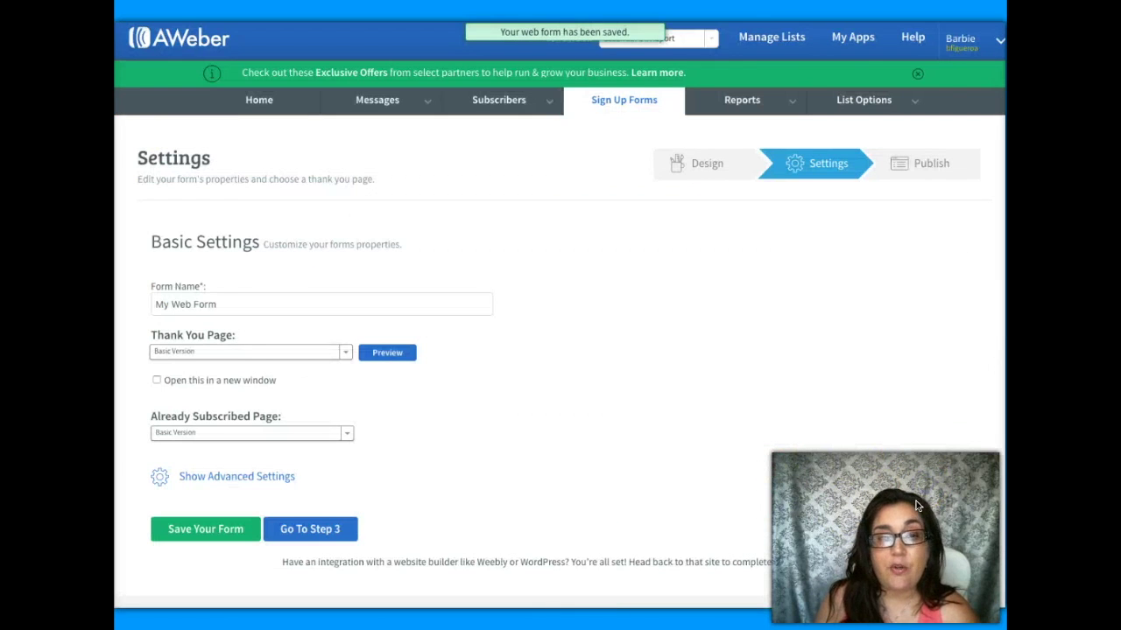
pyautogui.moveTo(234, 303); pyautogui.dragTo(136, 291)
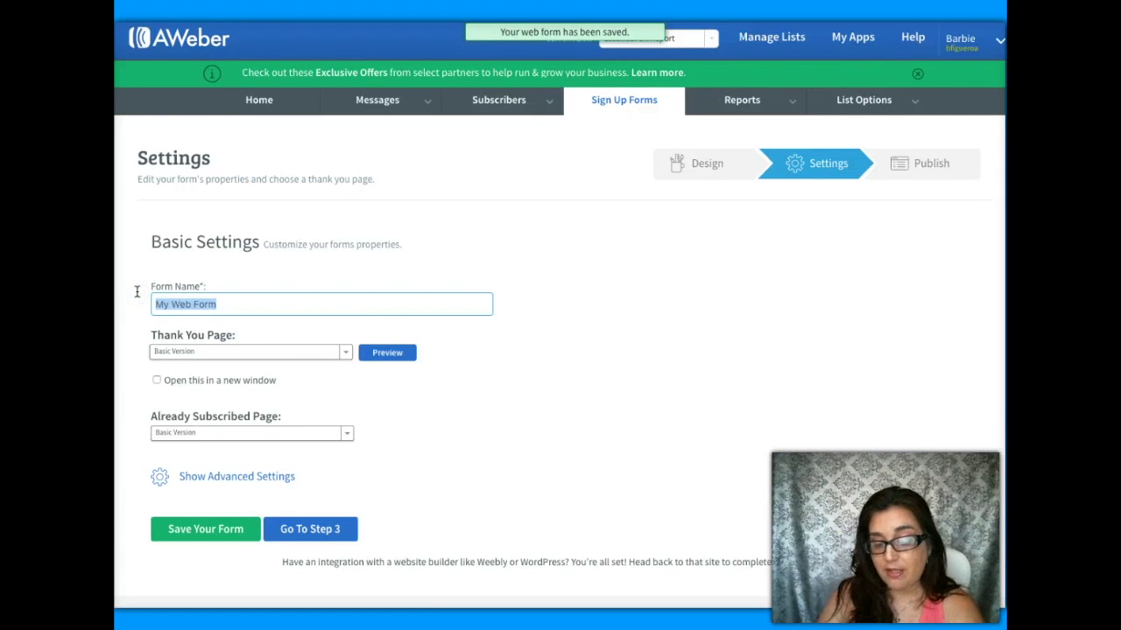
pyautogui.write('My')
pyautogui.press('BackSpace')
pyautogui.press('BackSpace')
pyautogui.write('The Essential O')
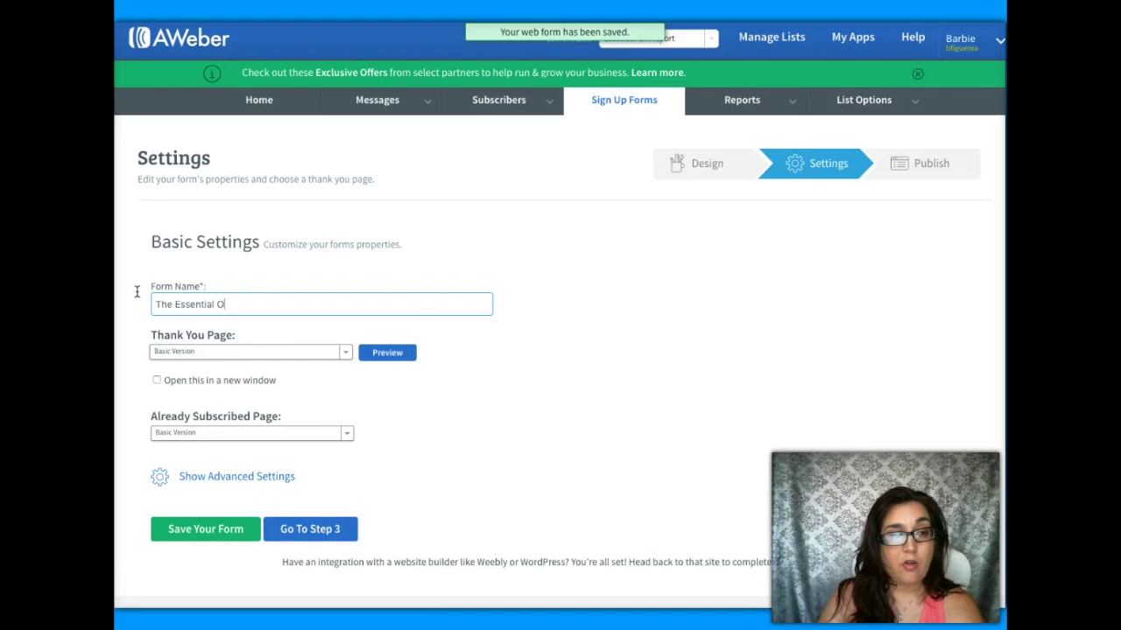
pyautogui.write('il Report')
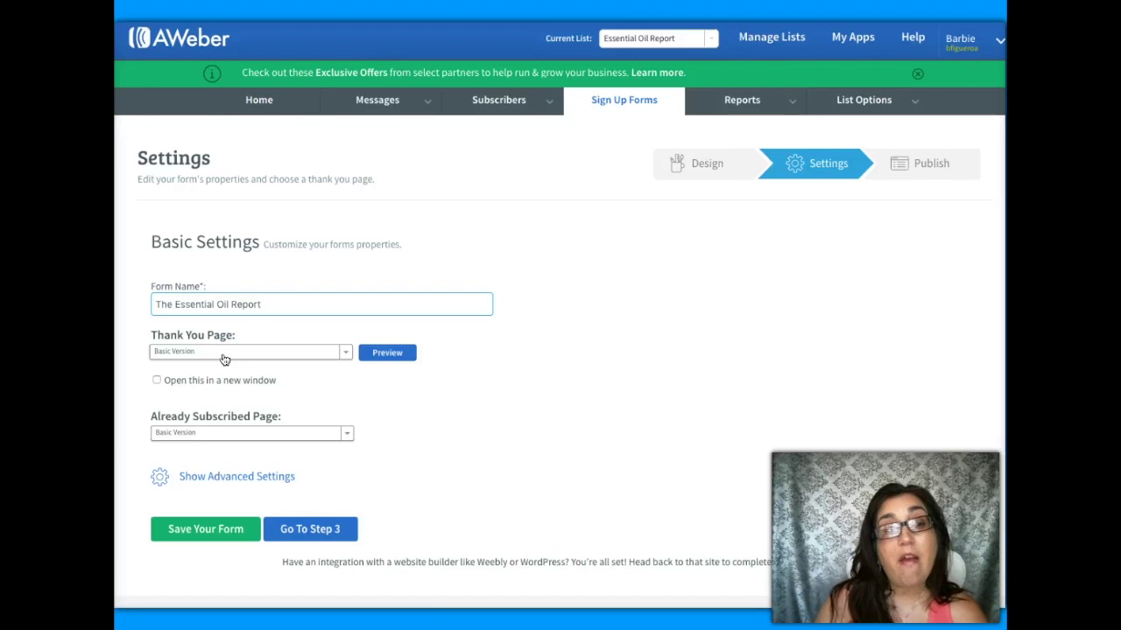
# - Set the form's Thank You Page to Custom Page
pyautogui.click(224, 354)
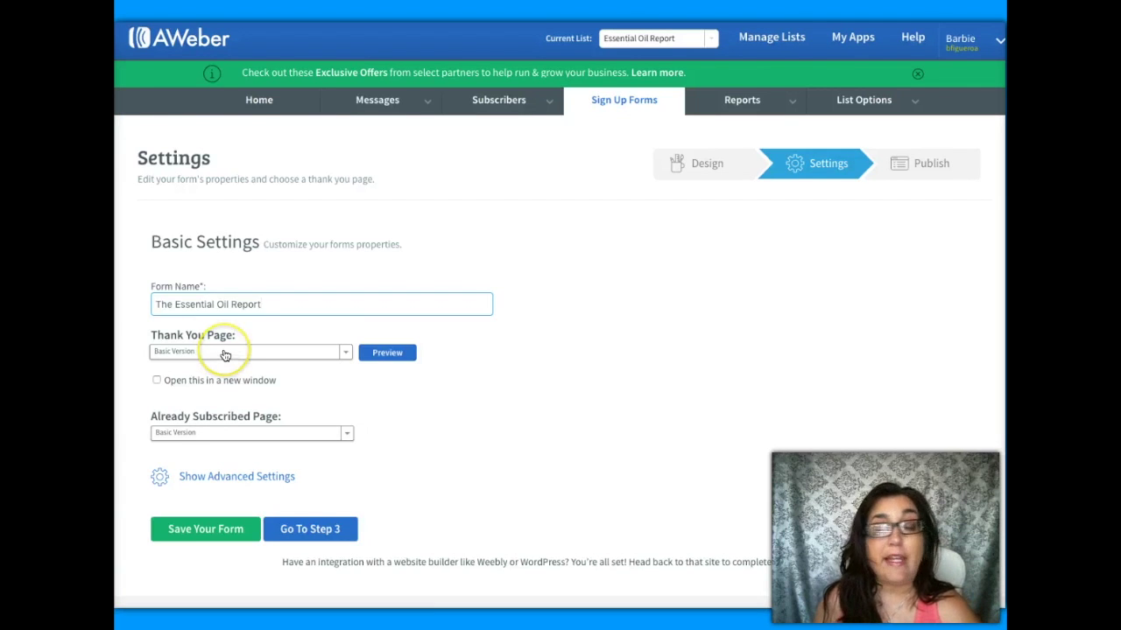
pyautogui.click(225, 354)
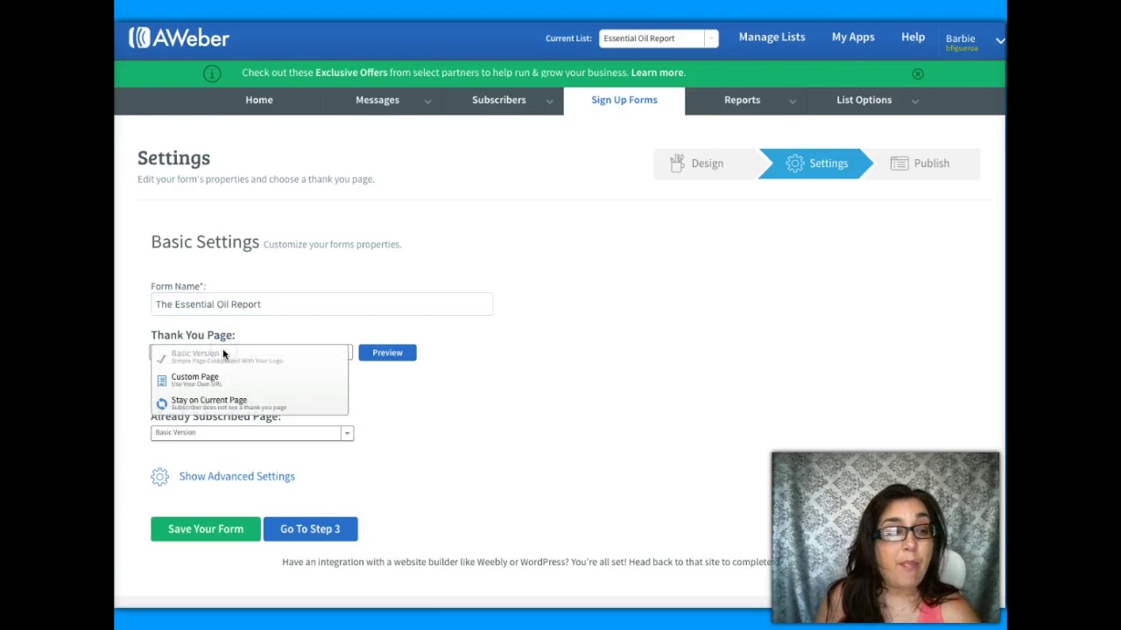
pyautogui.click(211, 388)
pyautogui.click(233, 392)
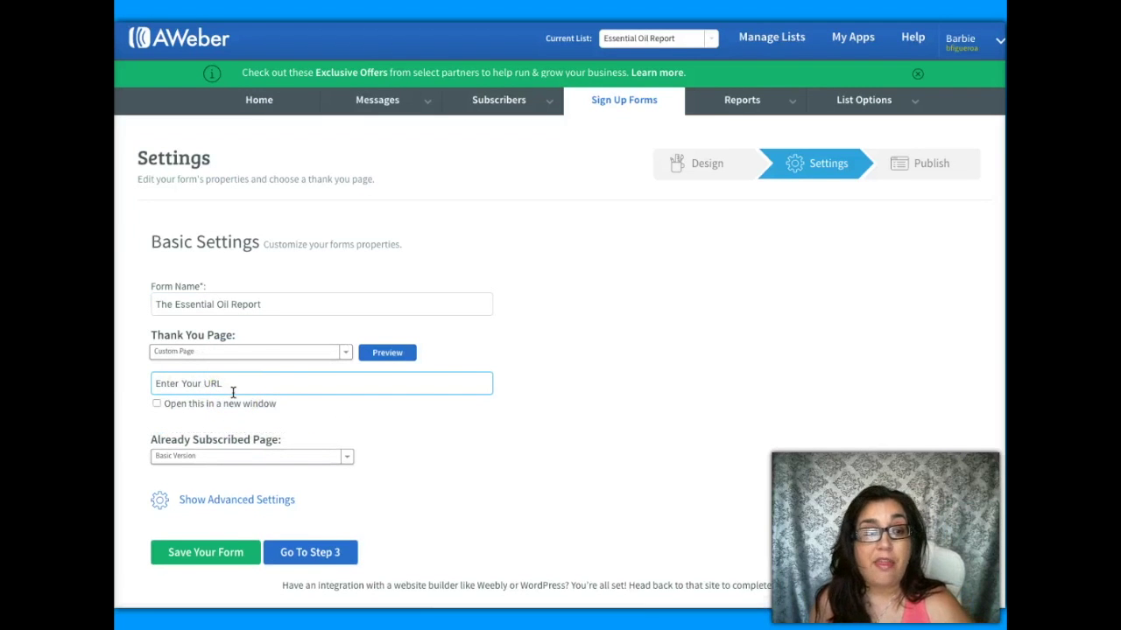
pyautogui.click(615, 38)
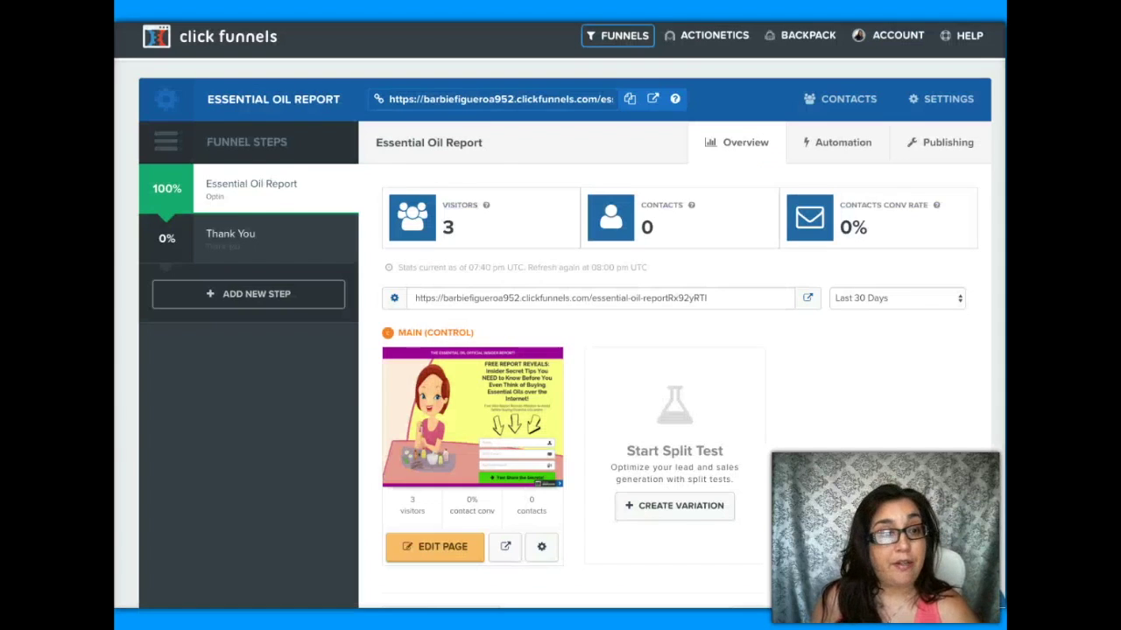
# - Copy the ClickFunnels Thank You page URL into AWeber's custom thank-you URL field
pyautogui.click(263, 232)
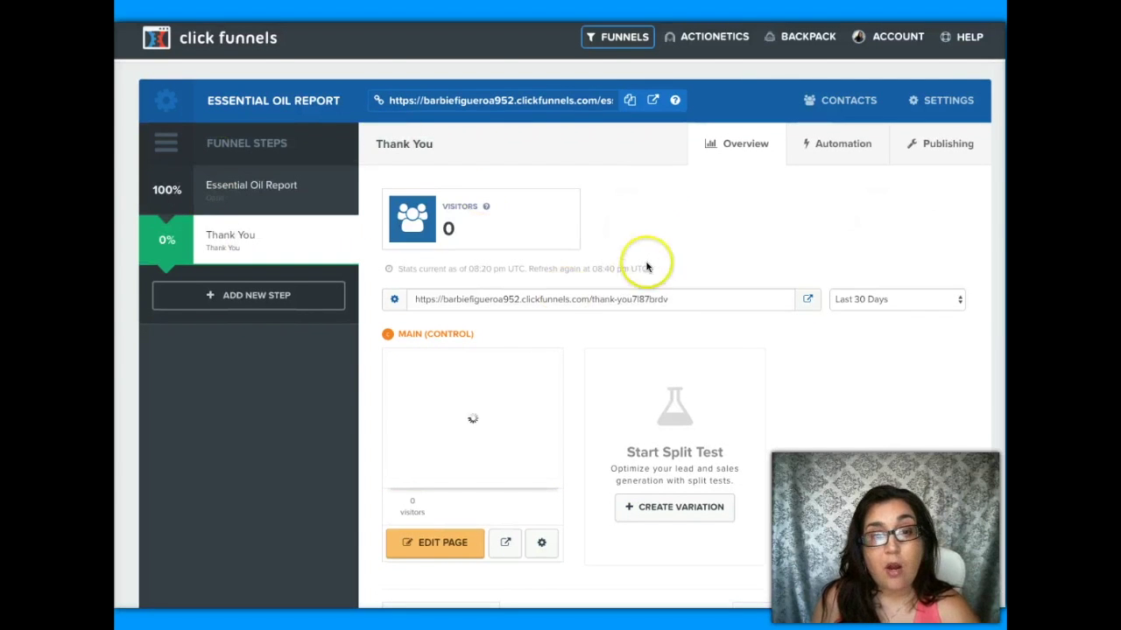
pyautogui.click(808, 300)
pyautogui.click(508, 31)
pyautogui.hotkey('ctrl', 'c')
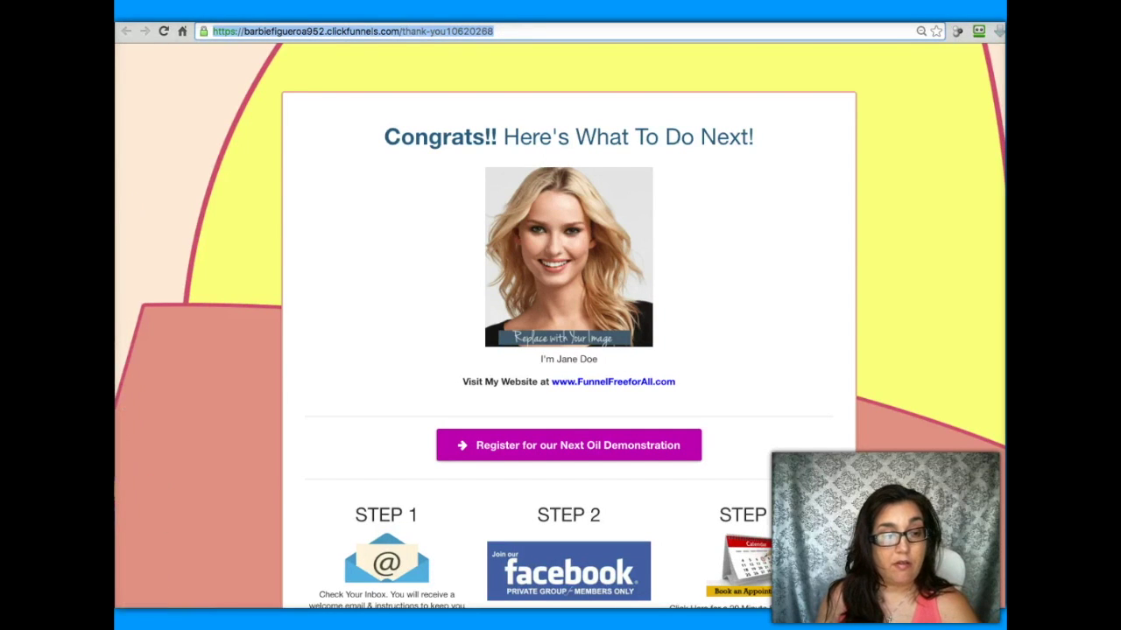
pyautogui.press('super+w')
pyautogui.click(250, 390)
pyautogui.moveTo(184, 388); pyautogui.dragTo(146, 383)
pyautogui.hotkey('ctrl', 'v')
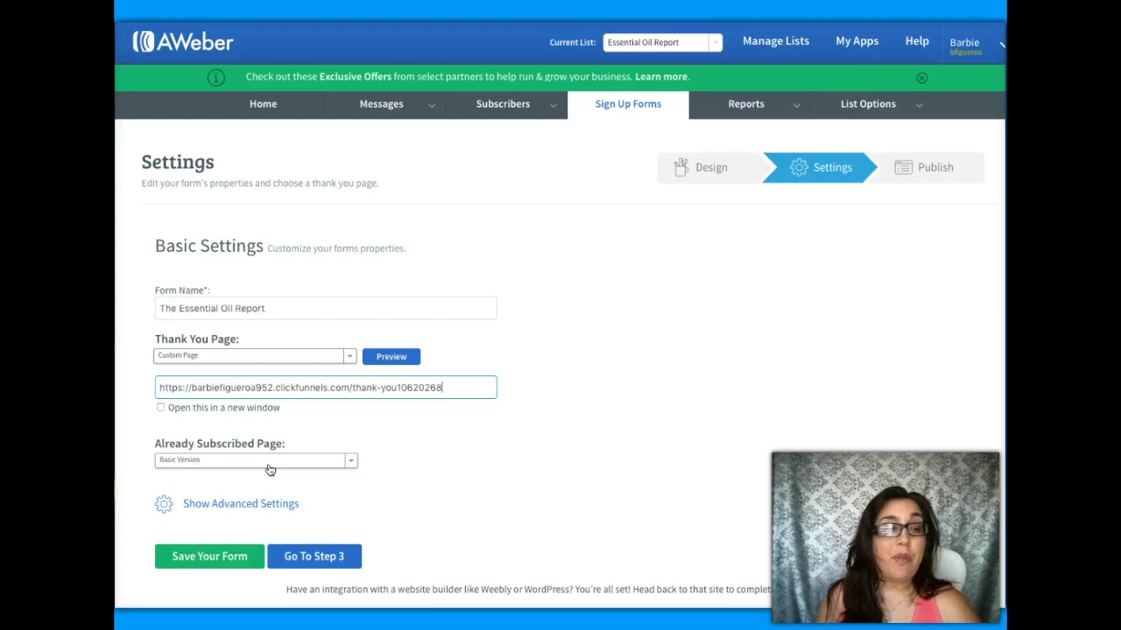
# - Set the Already Subscribed Page to a custom page using the thank-you URL
pyautogui.click(271, 470)
pyautogui.click(238, 486)
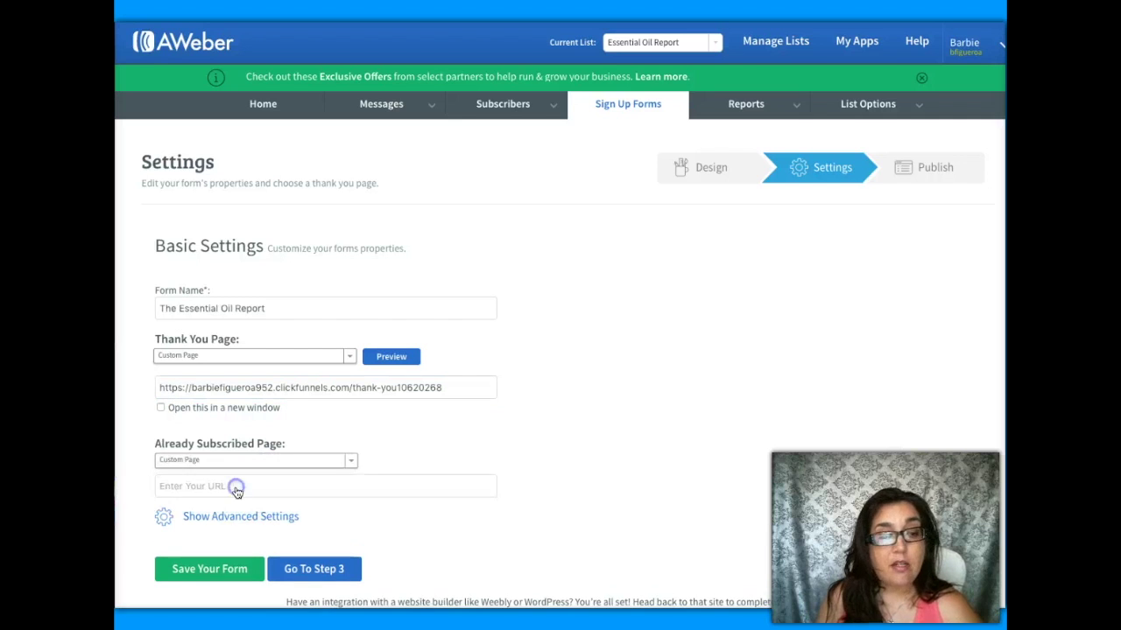
pyautogui.click(259, 487)
pyautogui.moveTo(259, 487); pyautogui.dragTo(123, 482)
pyautogui.hotkey('ctrl', 'v')
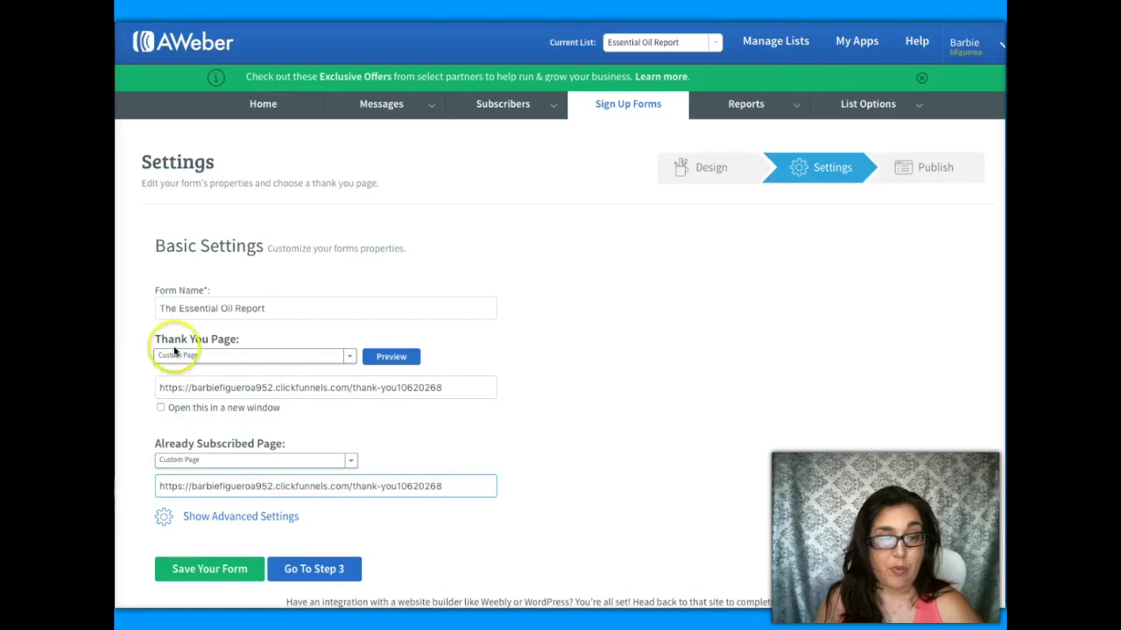
# - Save the web form and continue to the Step 3 Publish page
pyautogui.click(195, 568)
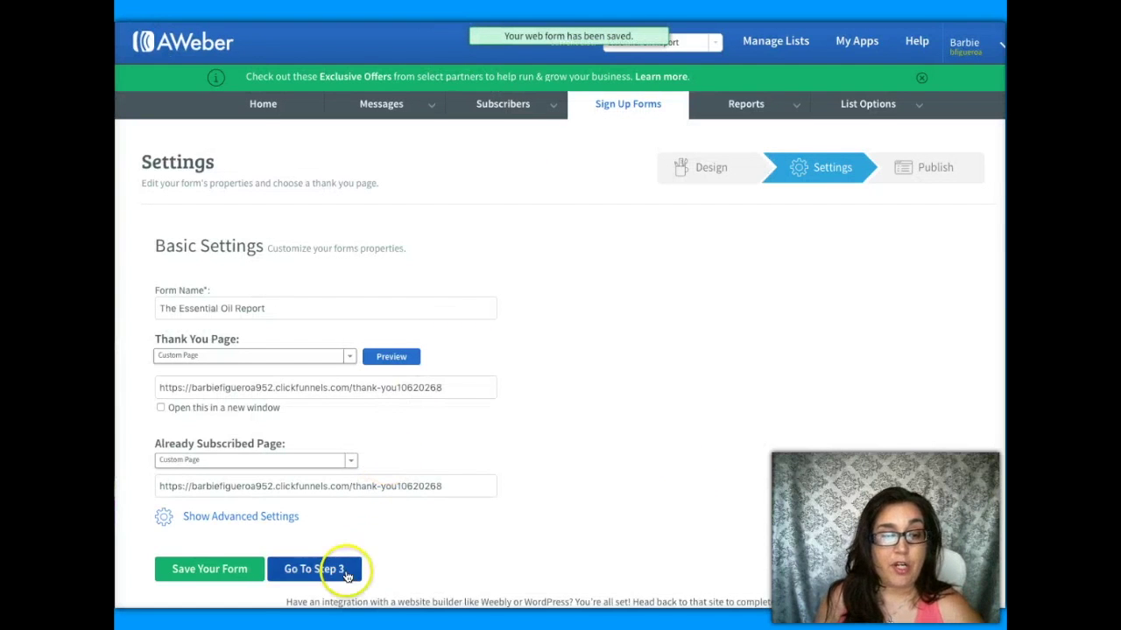
pyautogui.click(347, 571)
pyautogui.scroll(-1, 772, 404)
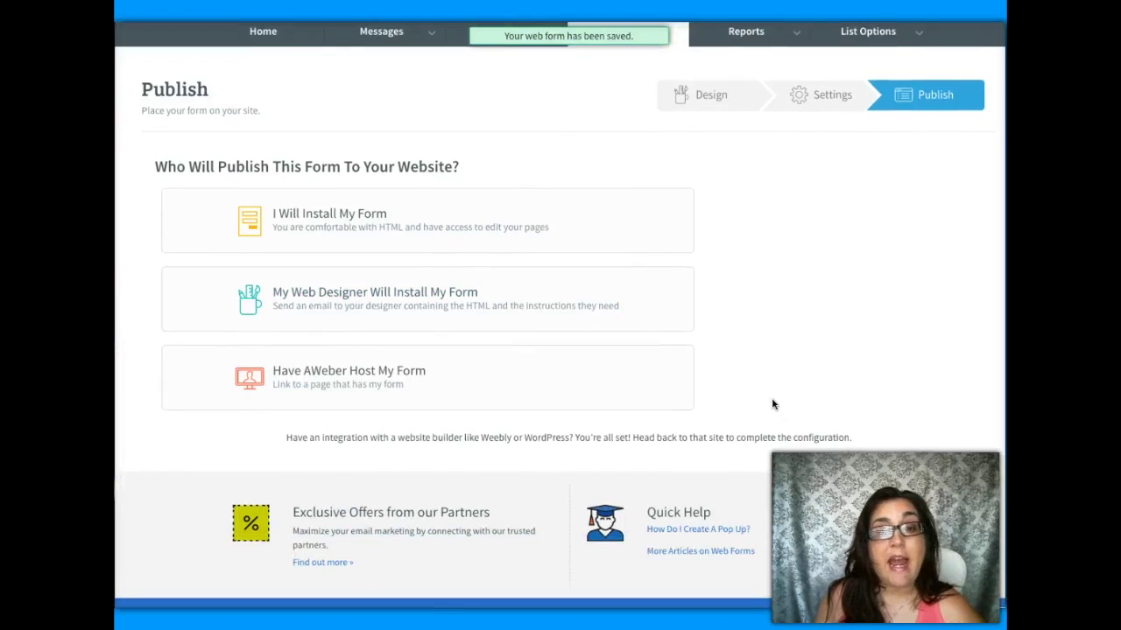
pyautogui.scroll(1, 772, 404)
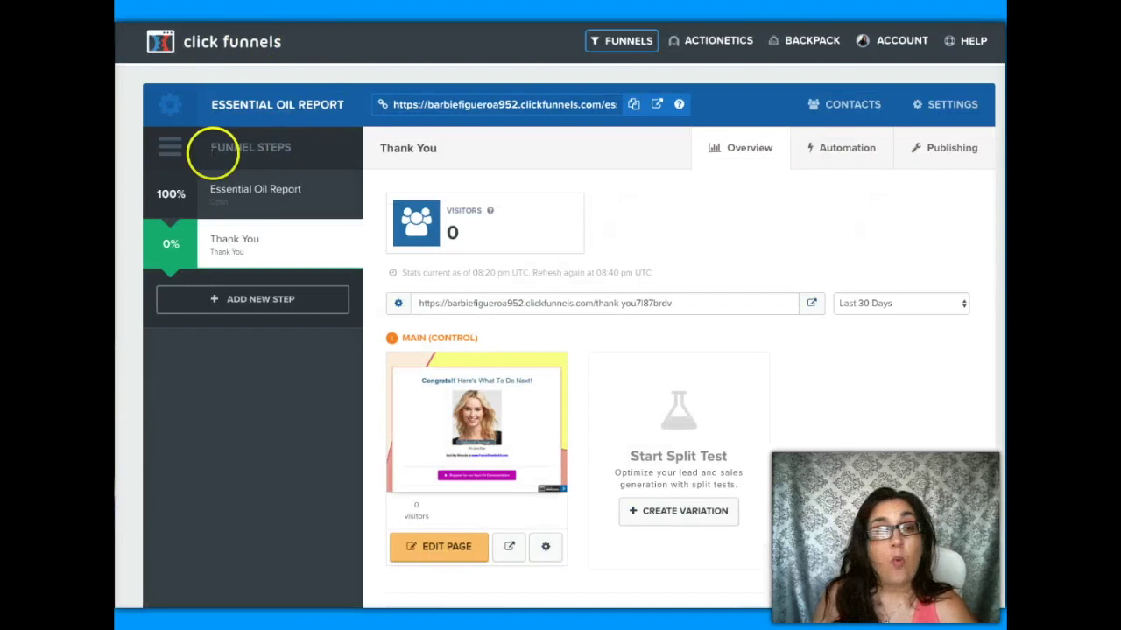
# - Set the opt-in page's email integration to AWeber with Integrate Existing Form
pyautogui.click(244, 196)
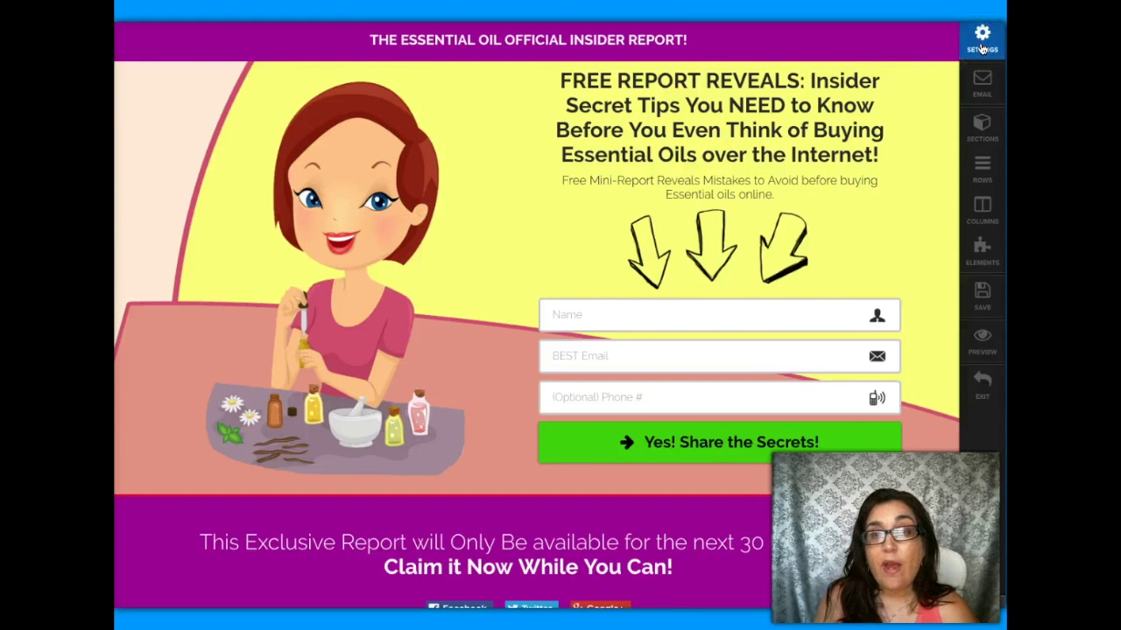
pyautogui.click(984, 85)
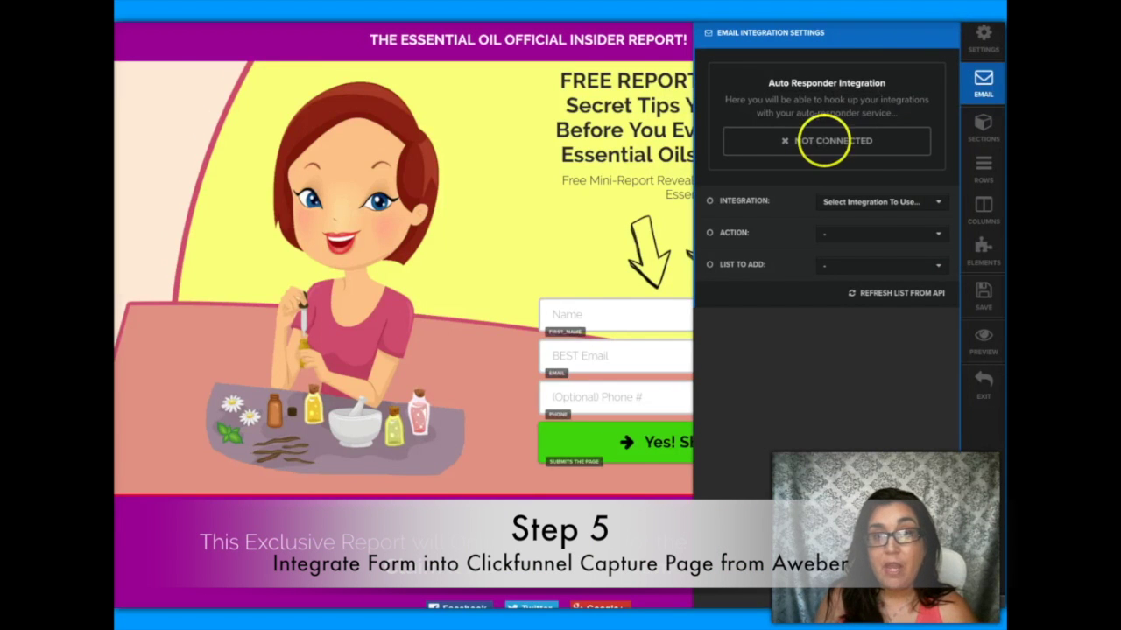
pyautogui.click(890, 202)
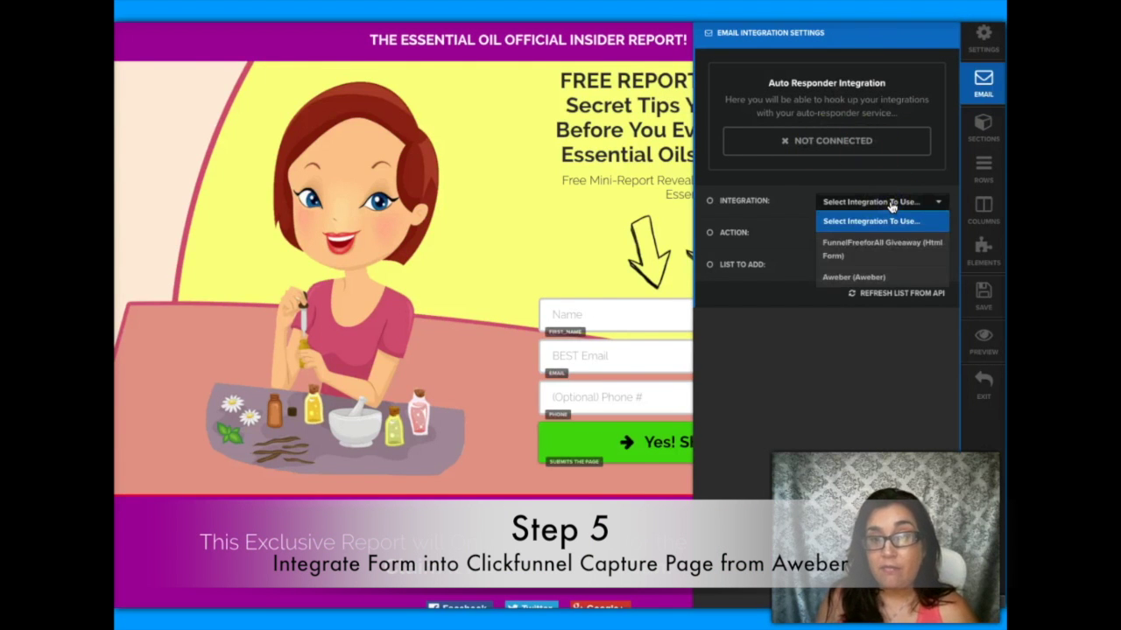
pyautogui.click(843, 276)
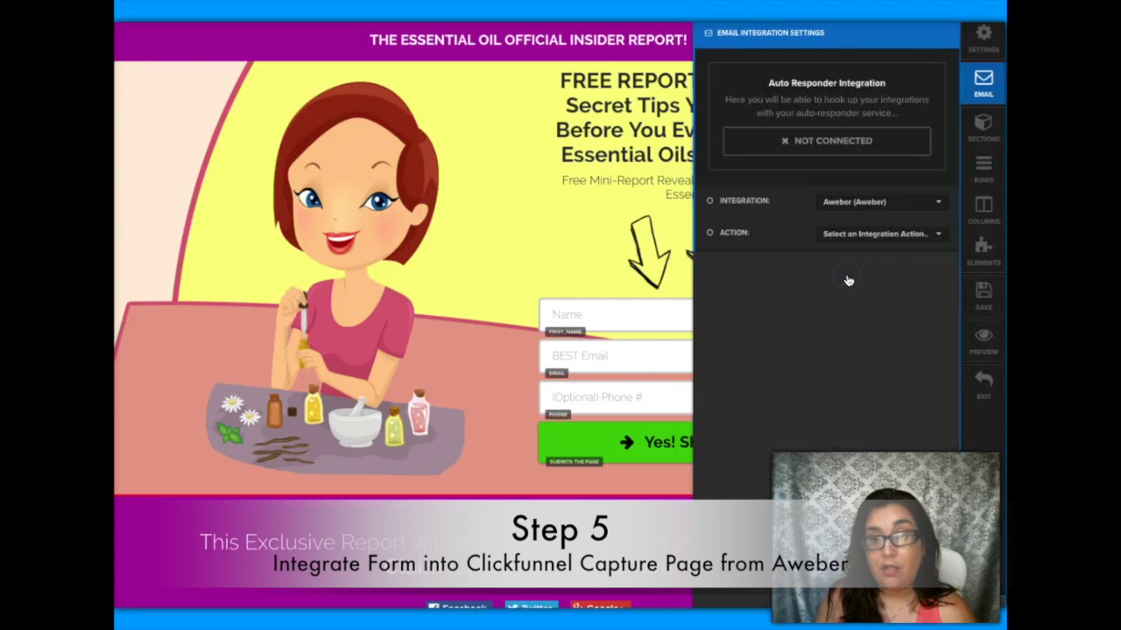
pyautogui.click(867, 235)
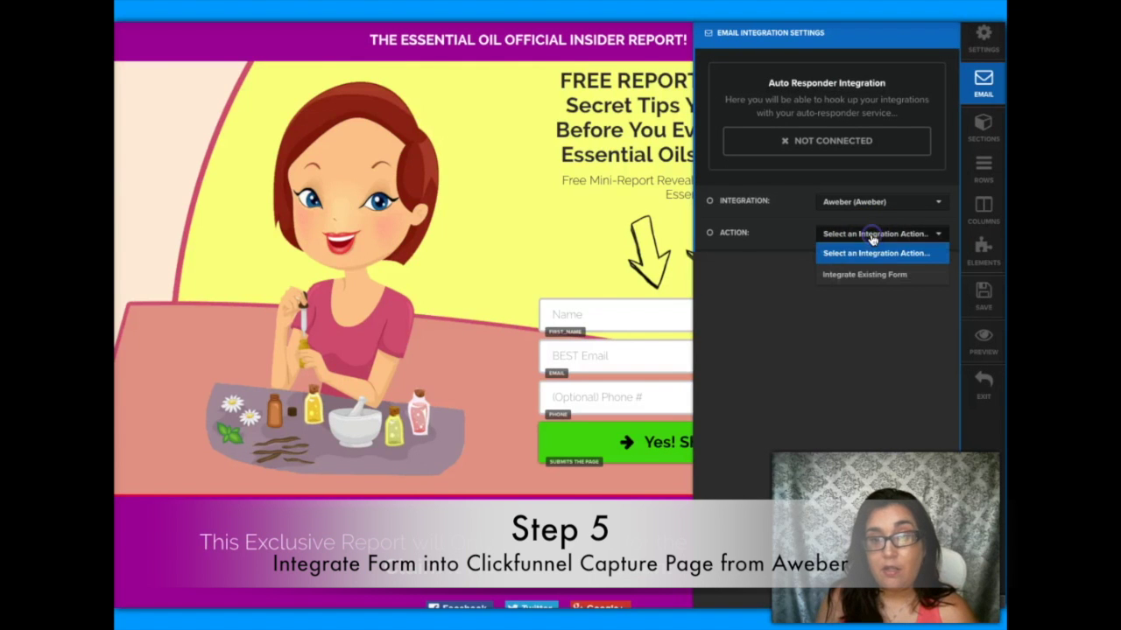
pyautogui.click(868, 279)
pyautogui.click(928, 338)
# - Reload the AWeber lists and choose the Essential Oil Report list
pyautogui.click(905, 302)
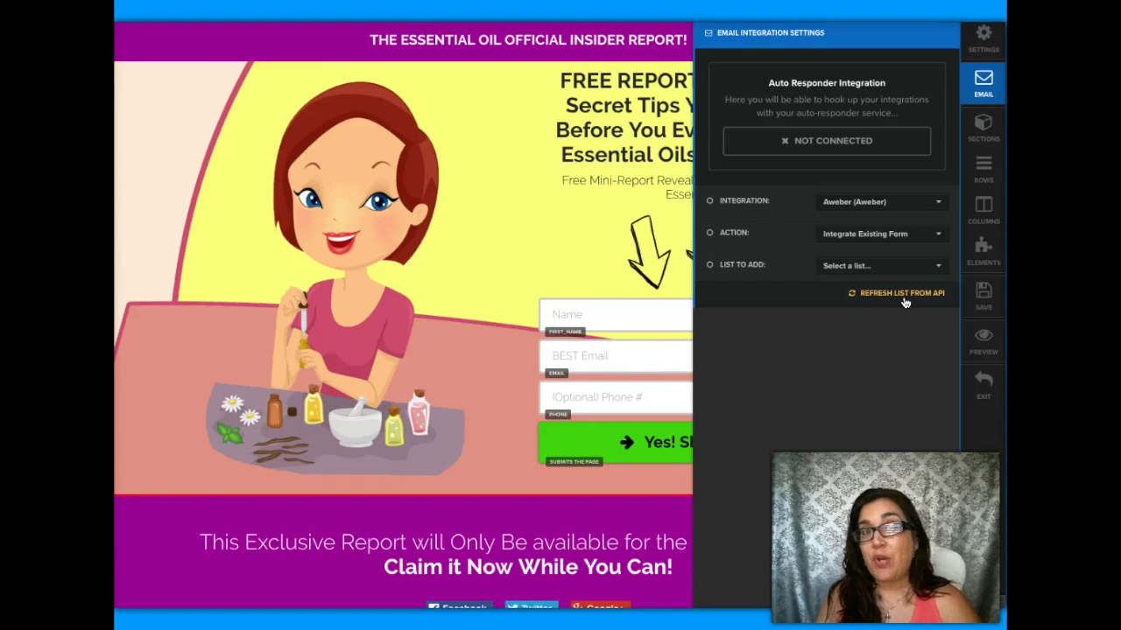
pyautogui.click(904, 267)
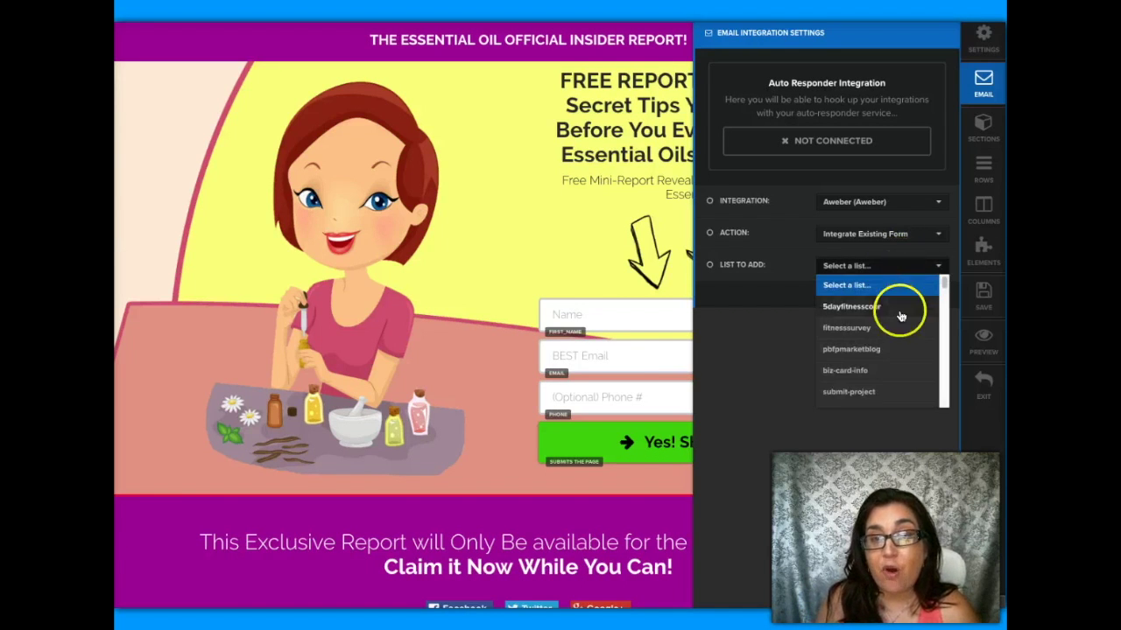
pyautogui.scroll(-10, 901, 316)
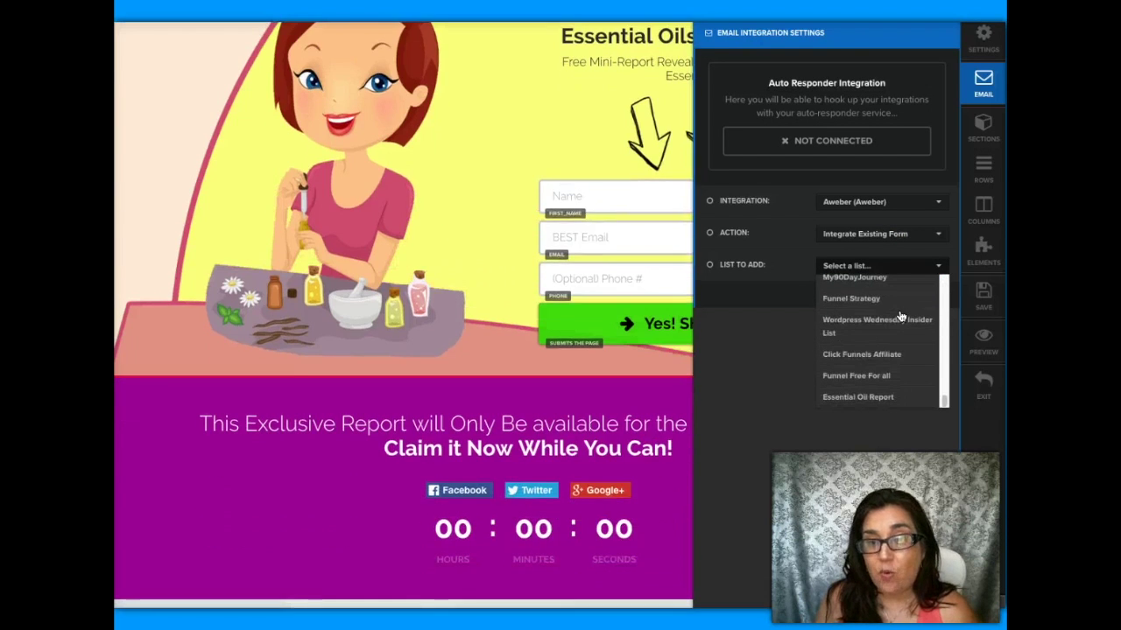
pyautogui.click(867, 398)
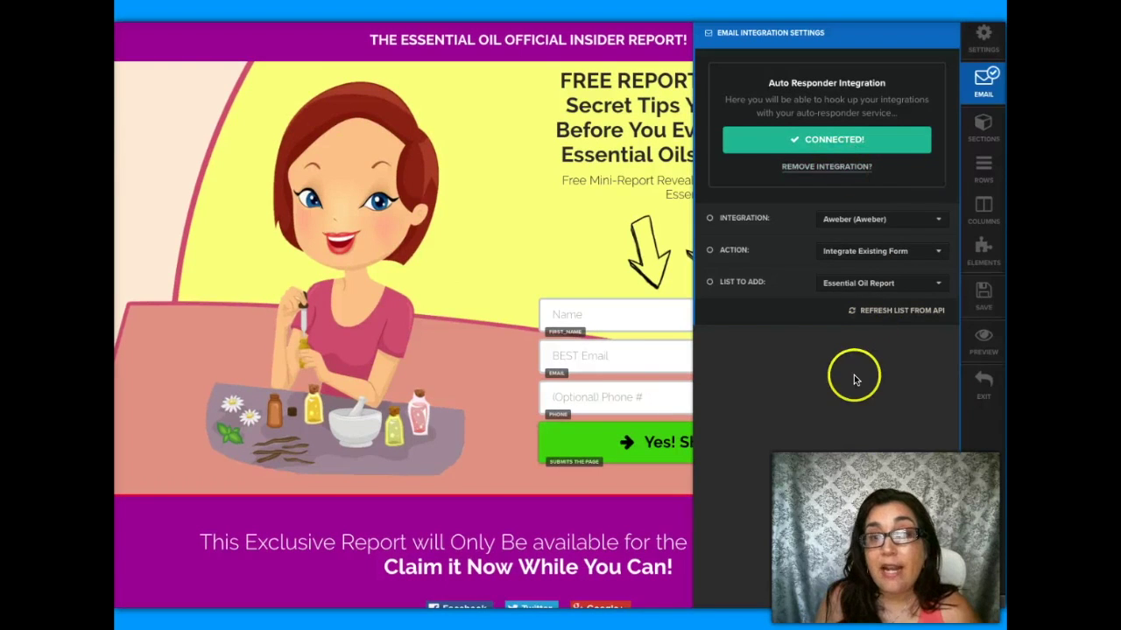
# - Paste the thank-you page URL into Redirect Next Override and save the page
pyautogui.click(985, 39)
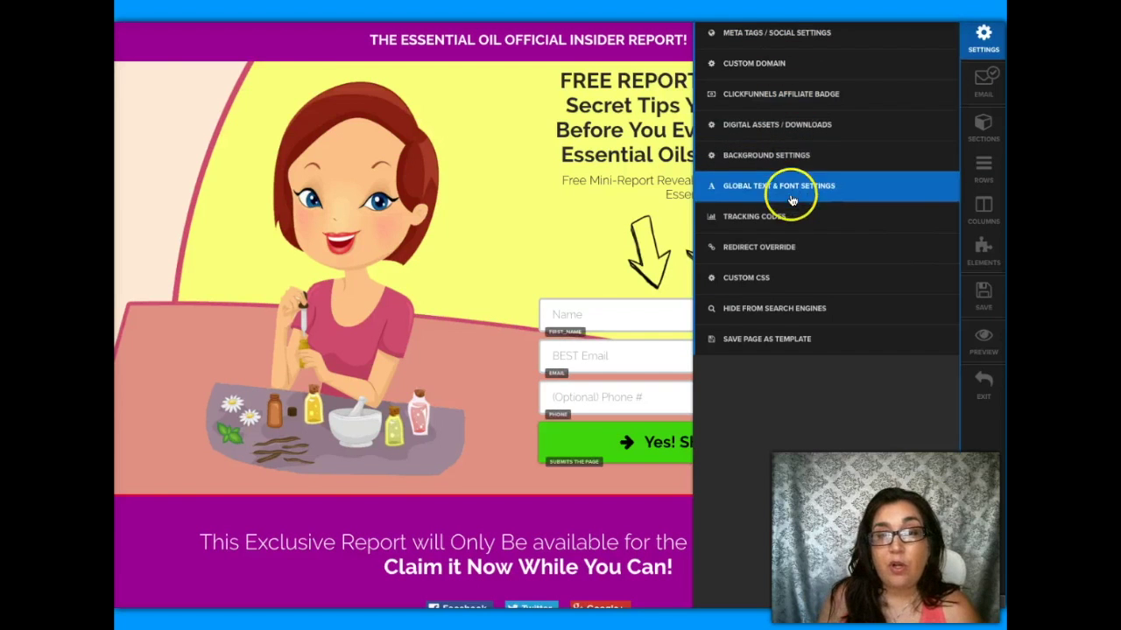
pyautogui.click(783, 248)
pyautogui.click(860, 67)
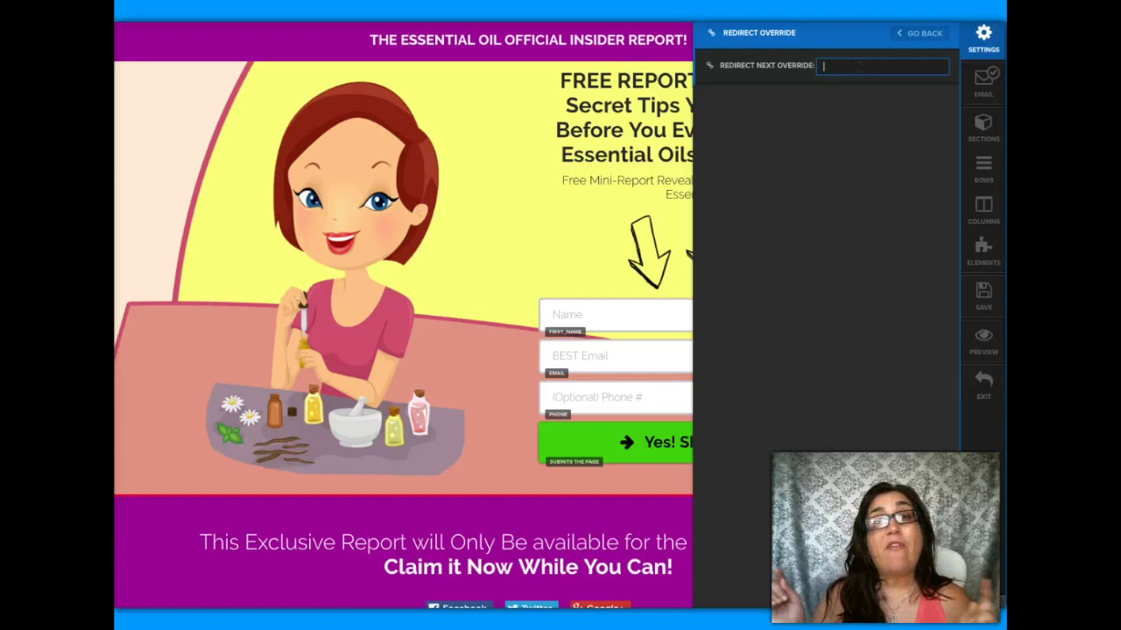
pyautogui.hotkey('ctrl', 'v')
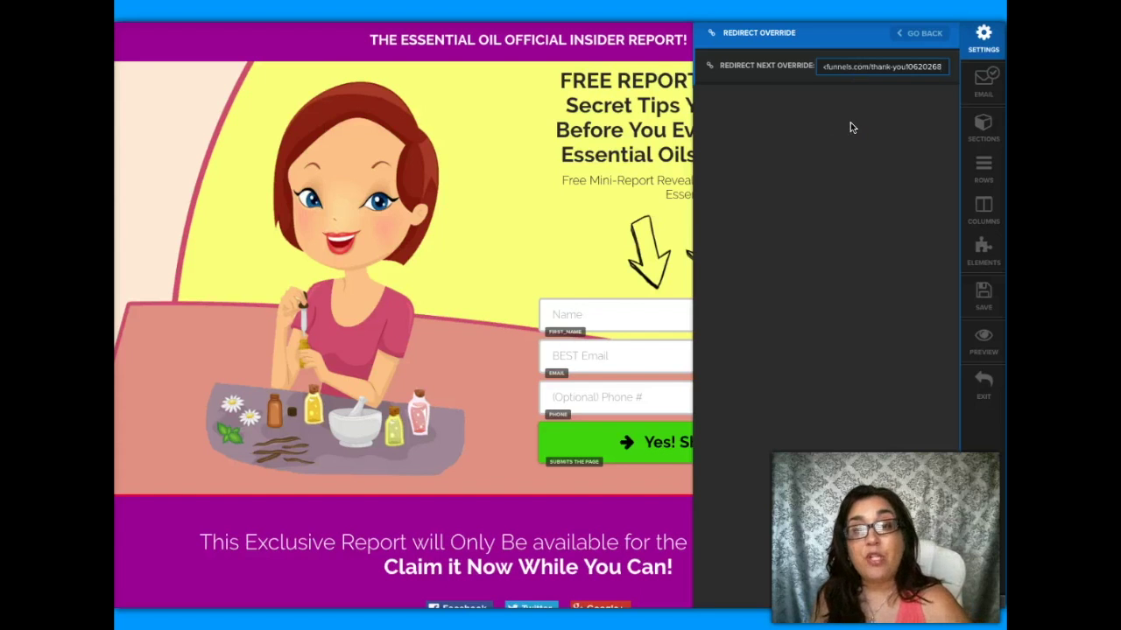
pyautogui.click(983, 296)
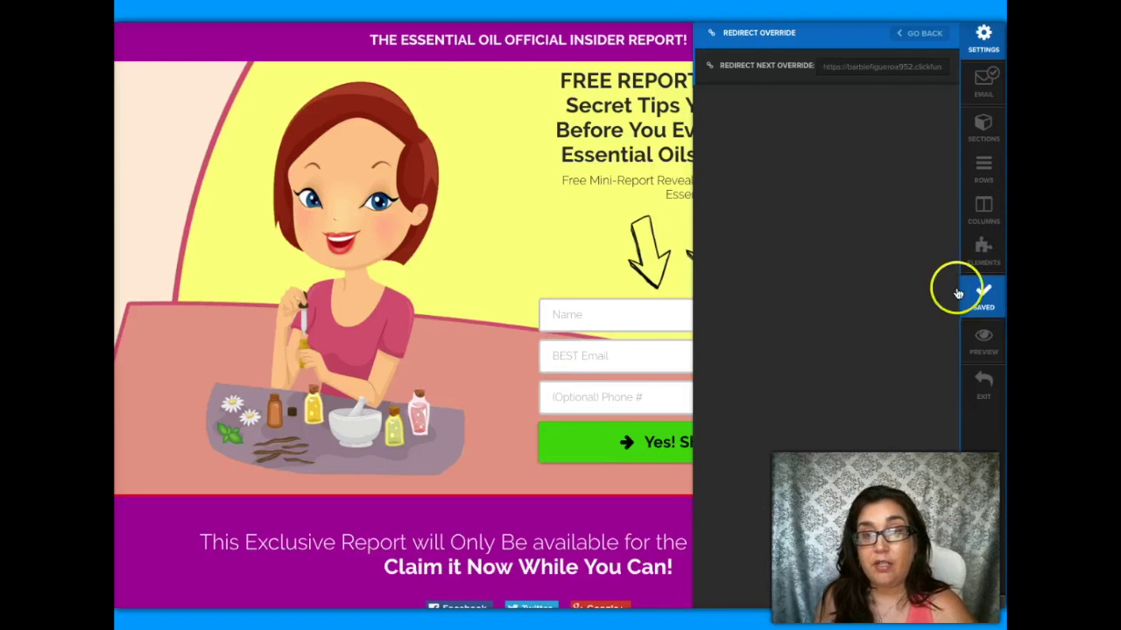
pyautogui.click(518, 233)
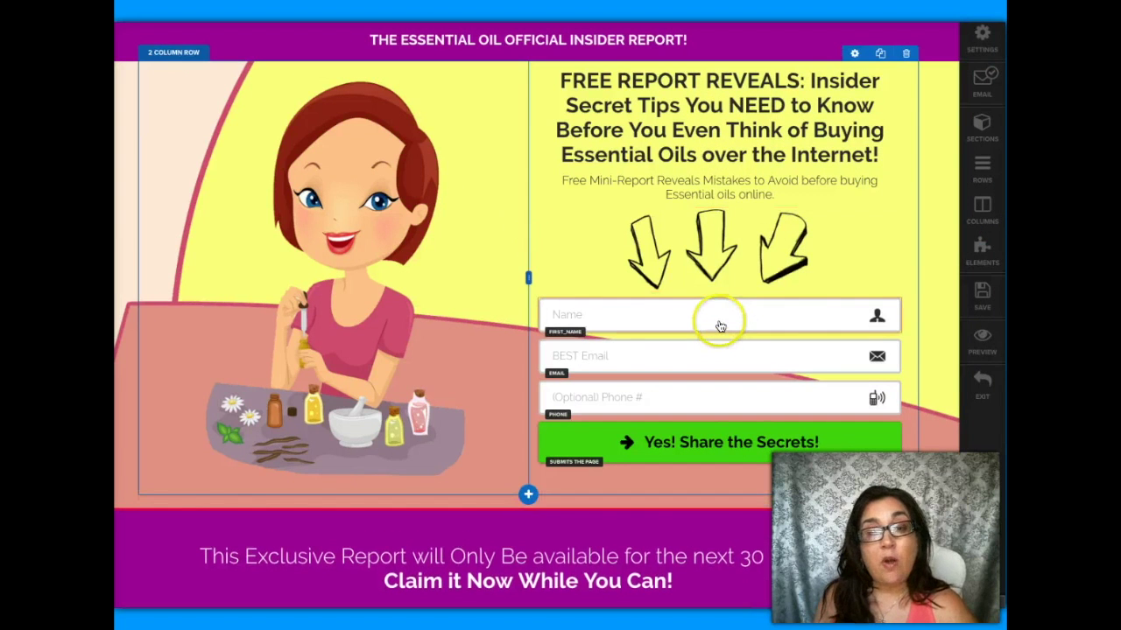
# - Review the Name, Email, Phone fields and the 'Yes! Share the Secrets!' button settings
pyautogui.click(719, 326)
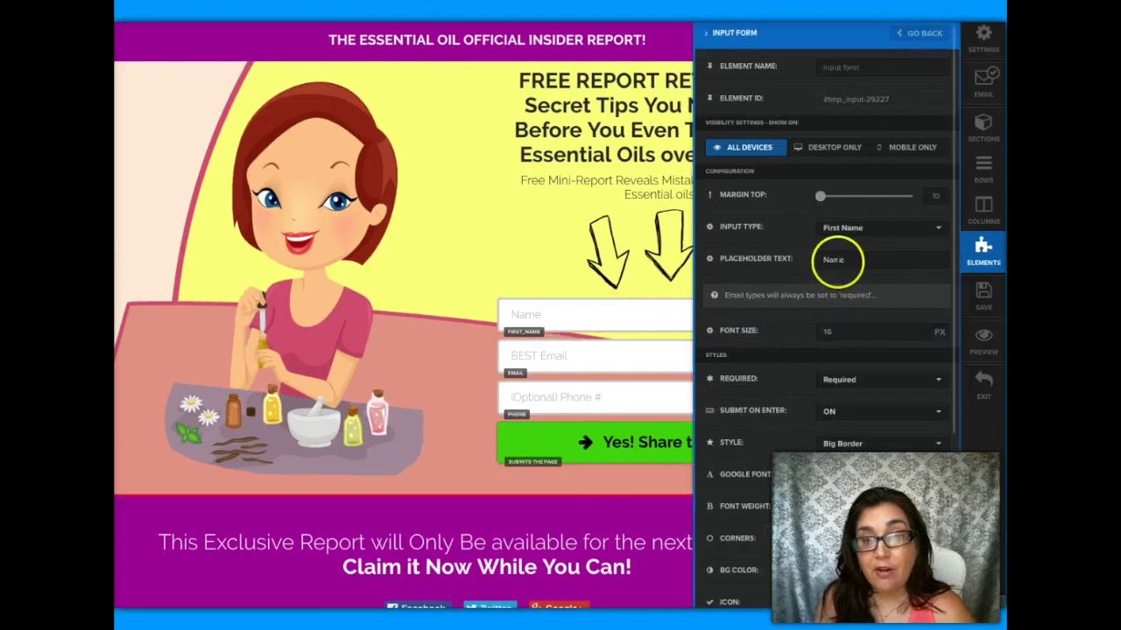
pyautogui.click(845, 259)
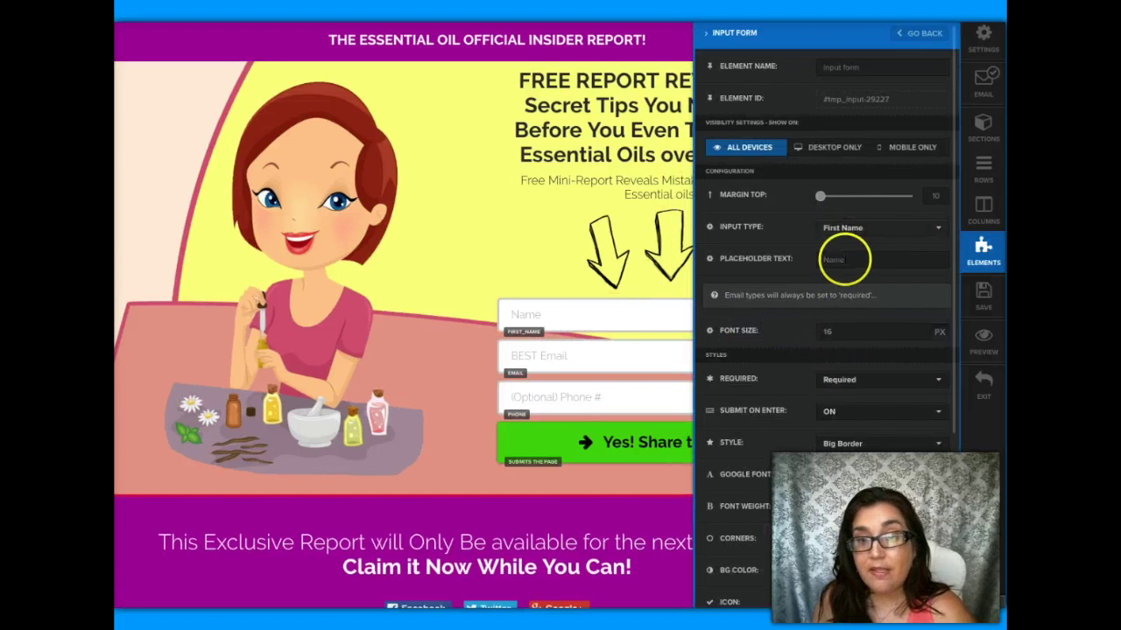
pyautogui.click(628, 359)
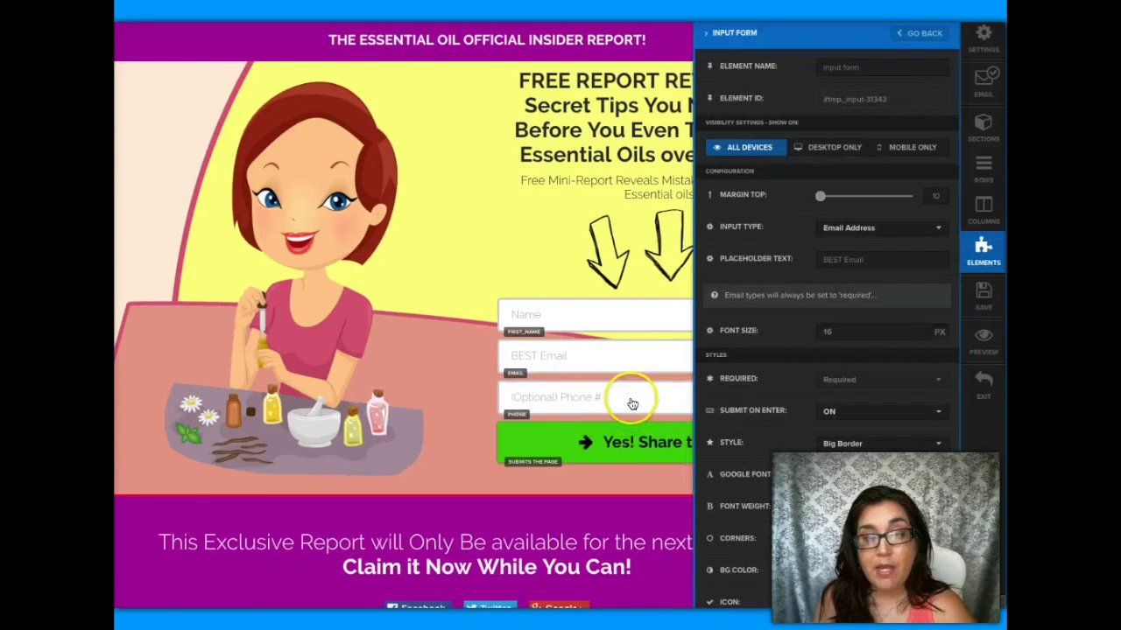
pyautogui.click(632, 404)
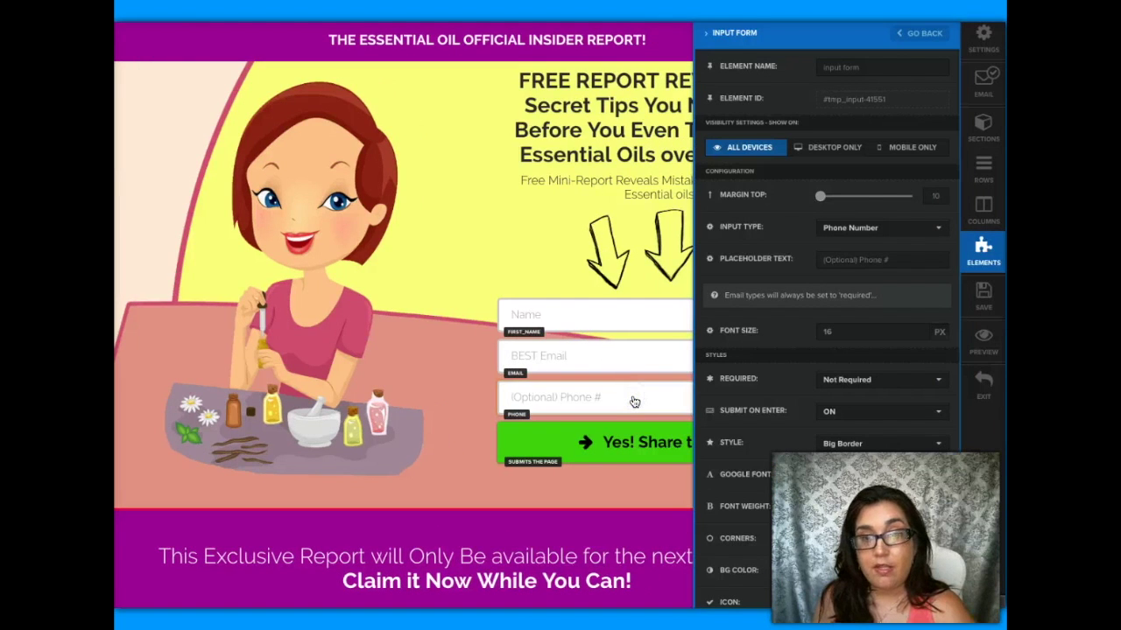
pyautogui.click(633, 440)
pyautogui.click(671, 447)
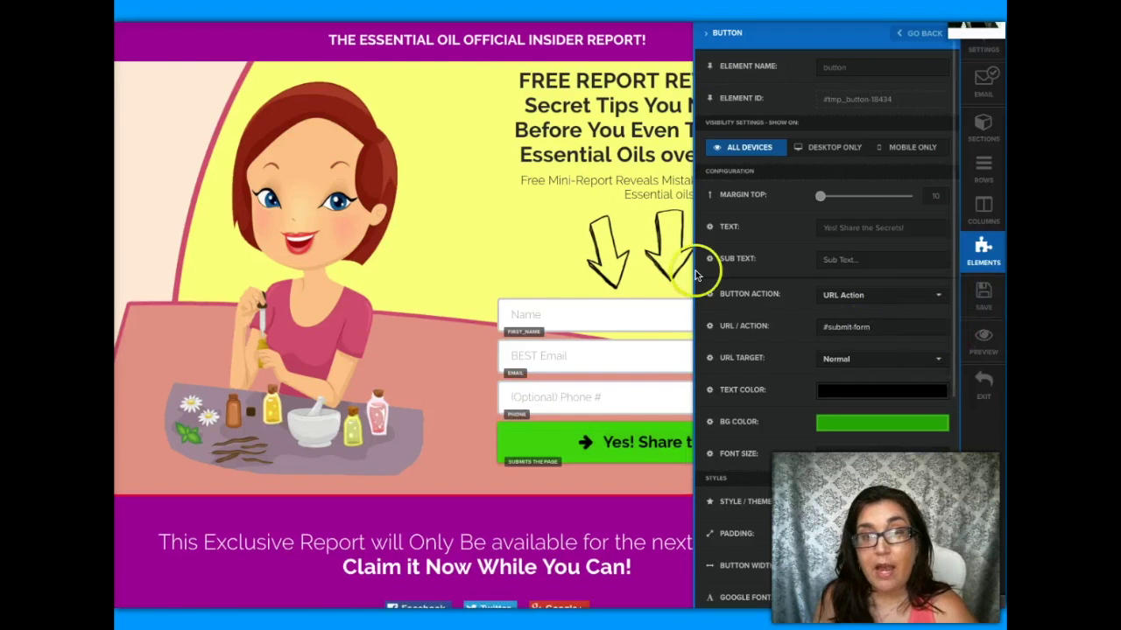
pyautogui.click(471, 214)
# - Save the opt-in page and exit the editor
pyautogui.click(885, 259)
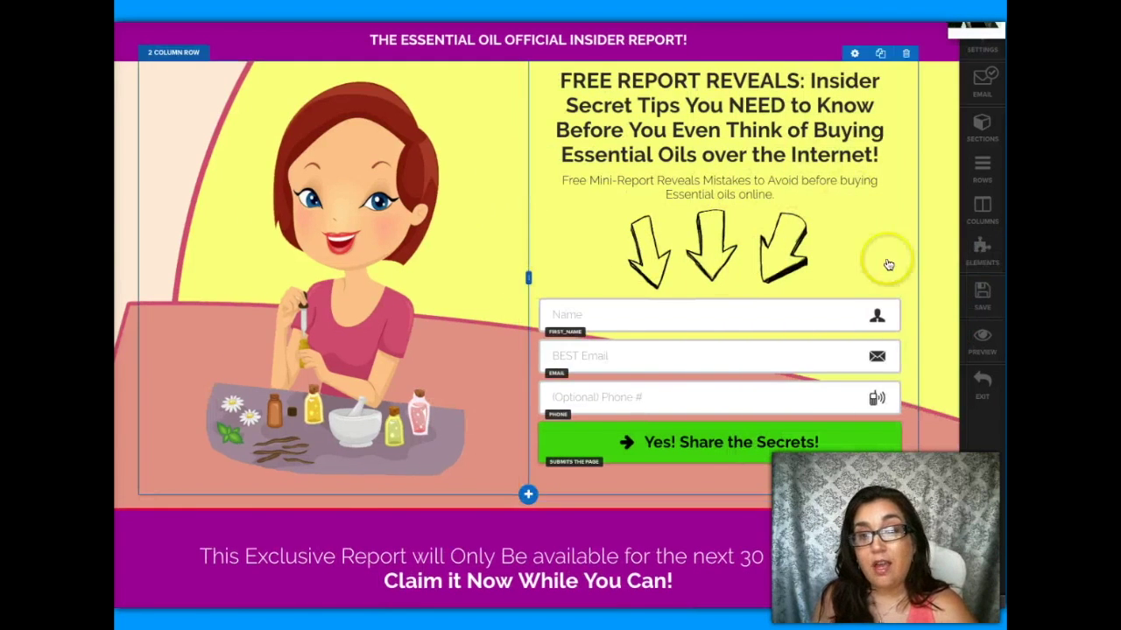
pyautogui.click(977, 289)
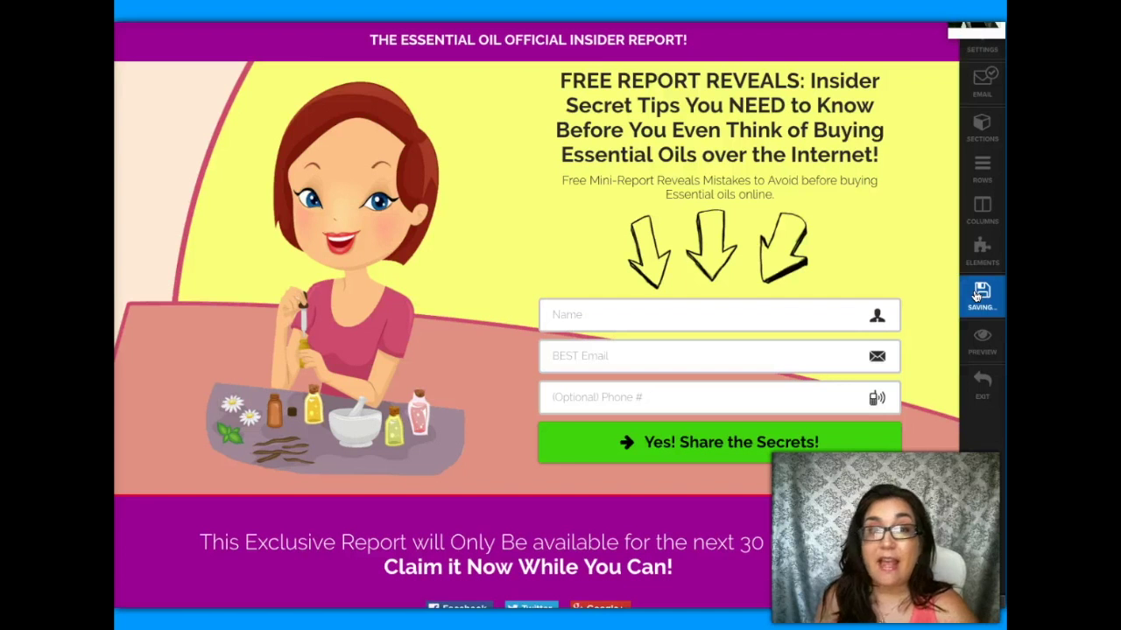
pyautogui.click(983, 390)
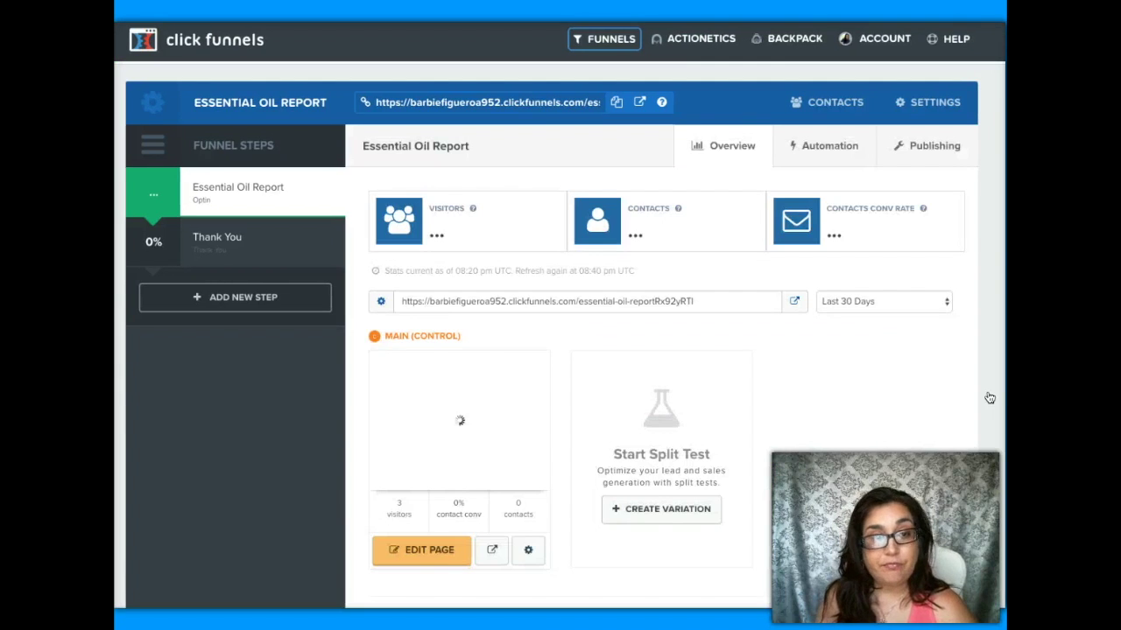
# - Open the live Essential Oil Report opt-in page from the funnel overview
pyautogui.click(528, 235)
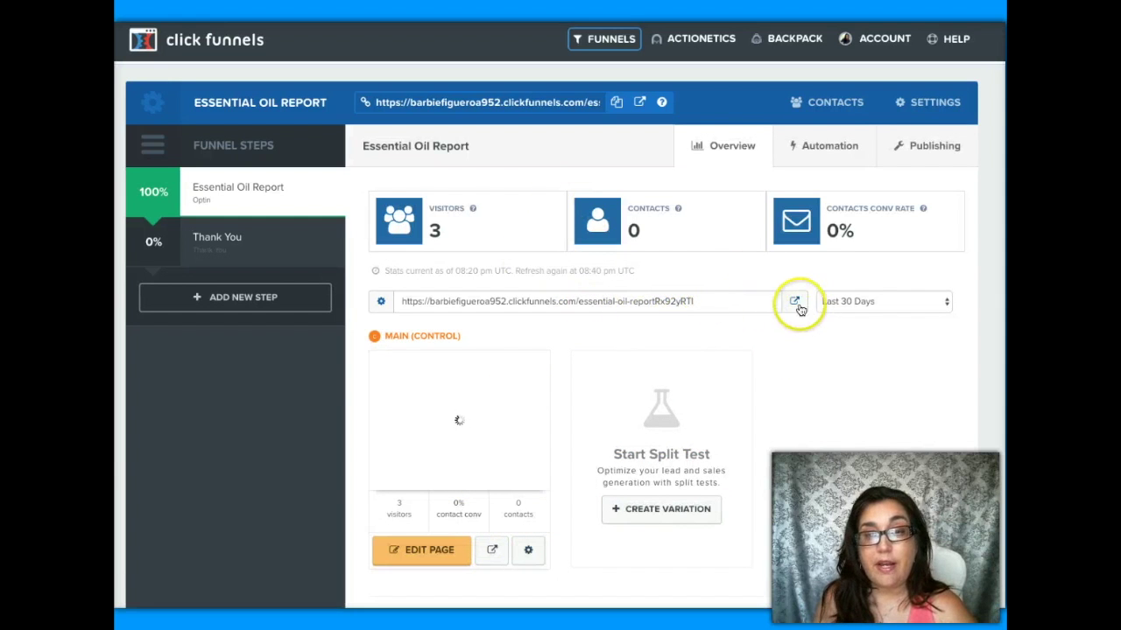
pyautogui.click(795, 303)
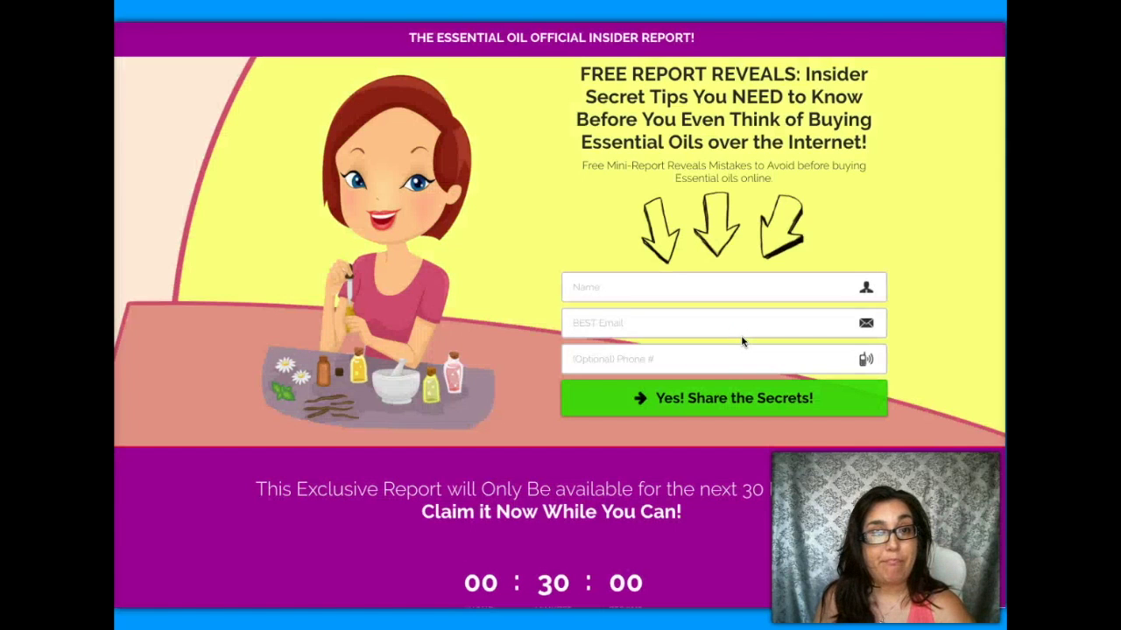
# - Enter a test name, e-mail and phone number, then submit with 'Yes! Share the Secrets!'
pyautogui.click(682, 289)
pyautogui.write('Bar')
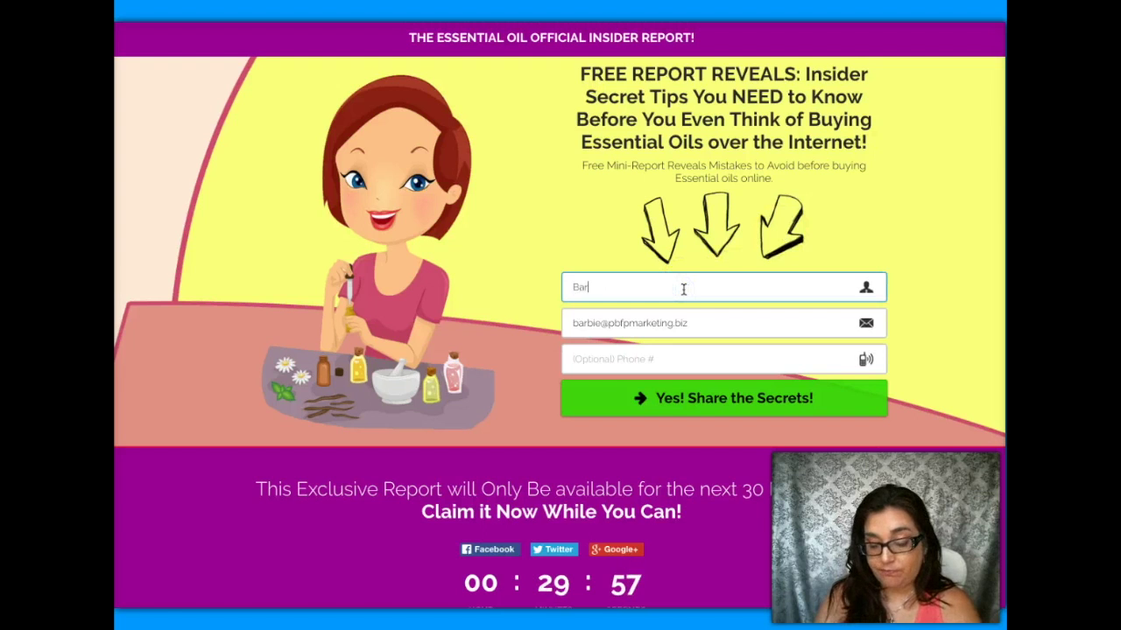
pyautogui.write('bie')
pyautogui.click(718, 322)
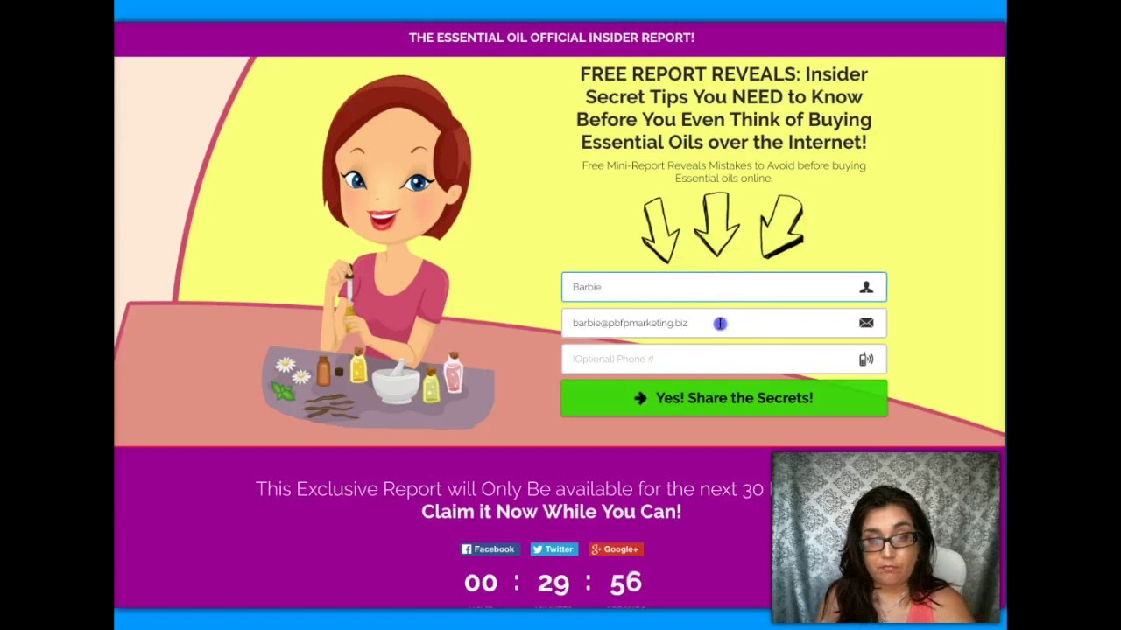
pyautogui.click(680, 360)
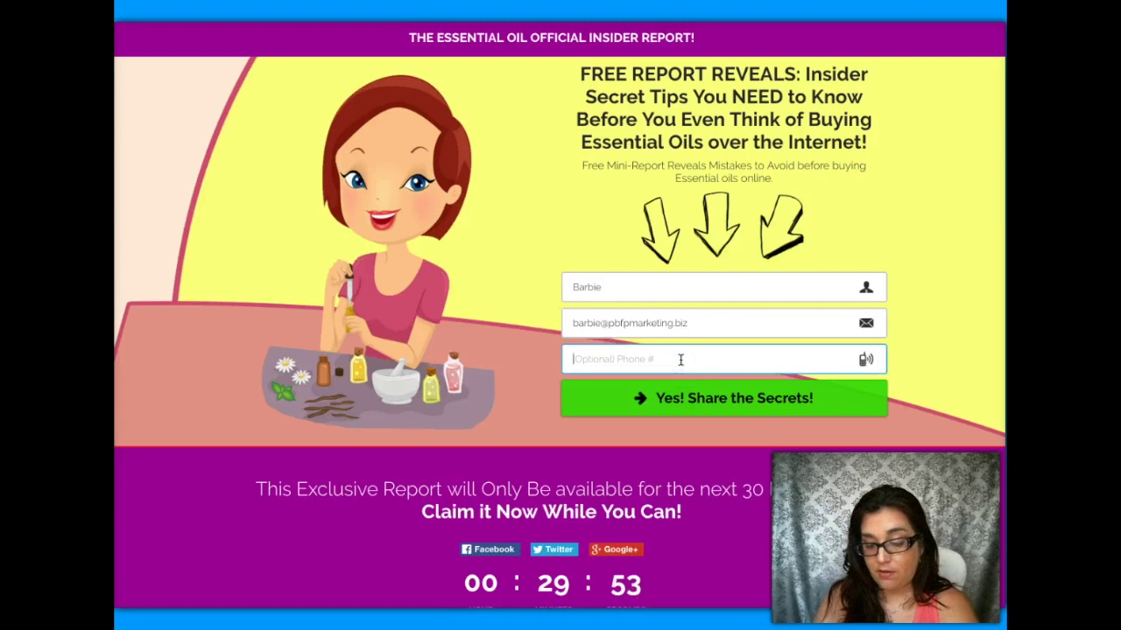
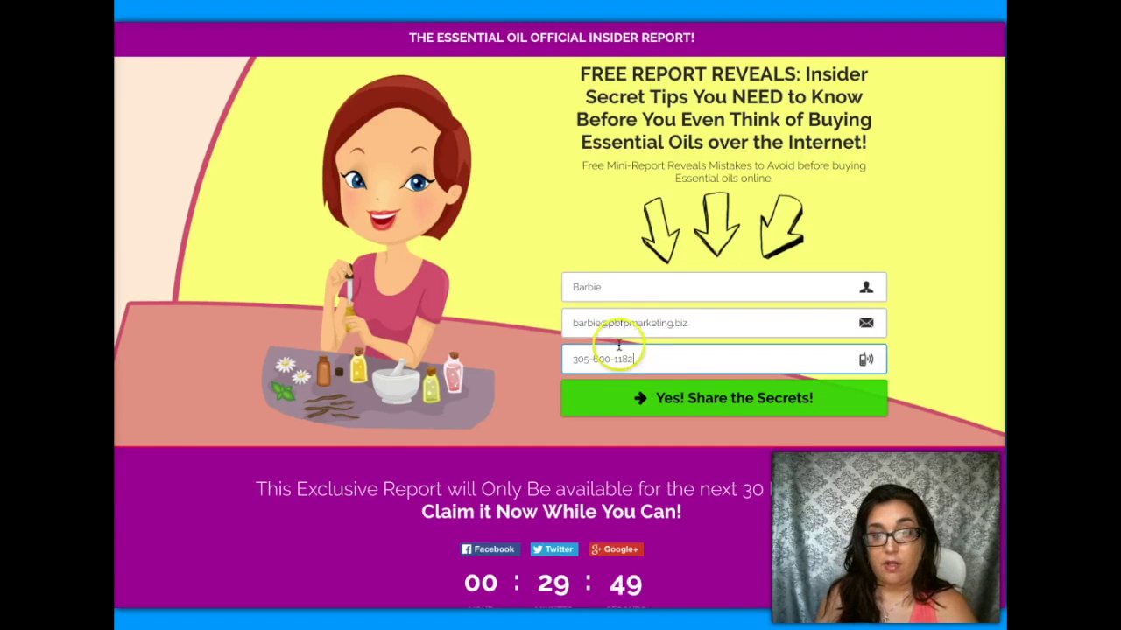
pyautogui.click(747, 405)
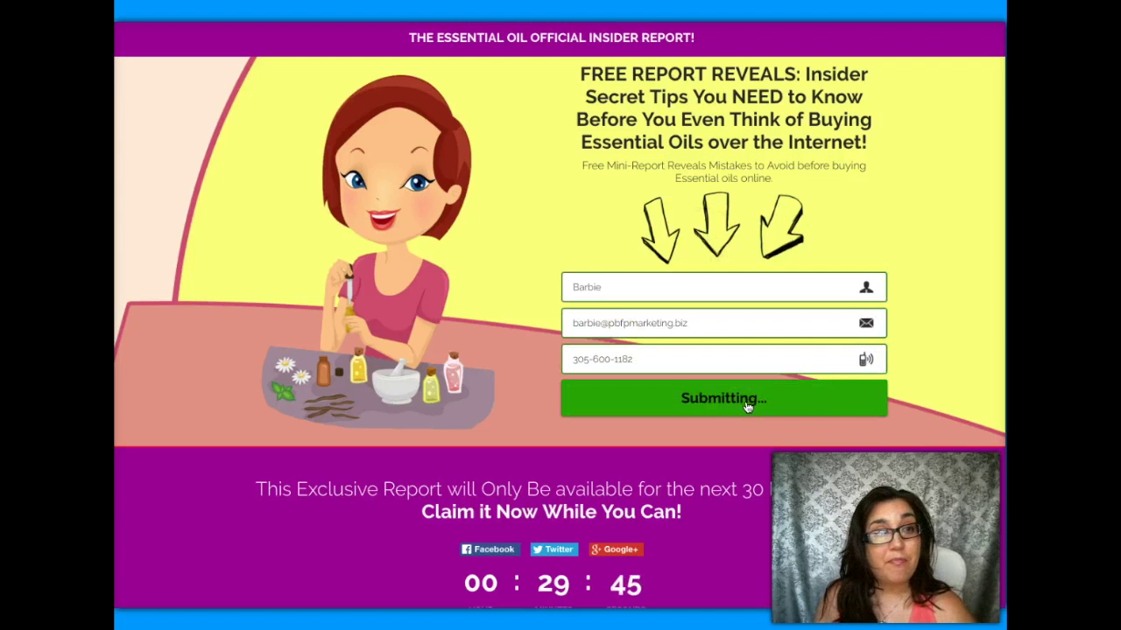